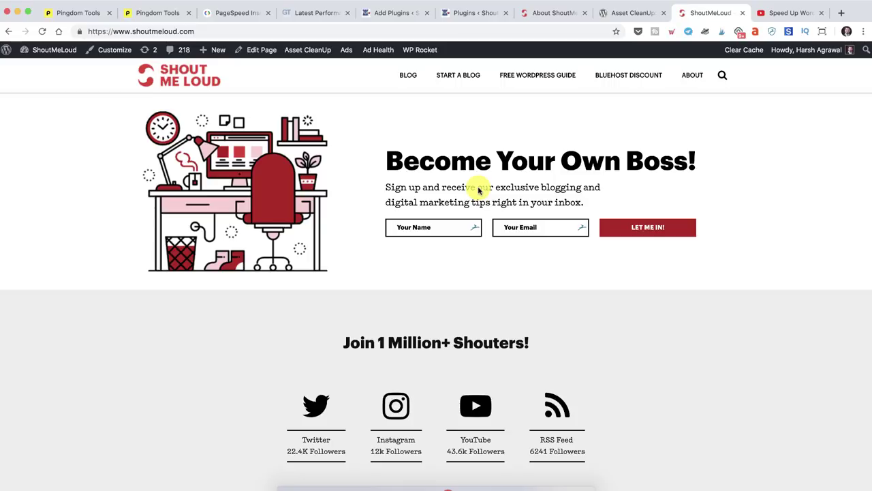
- Review Pingdom's homepage results (grade 72, 1.3 MB, 98 requests) and mark the 759 ms load time
click(51, 13)
scroll(274, 141, up, 3)
scroll(295, 198, down, 3)
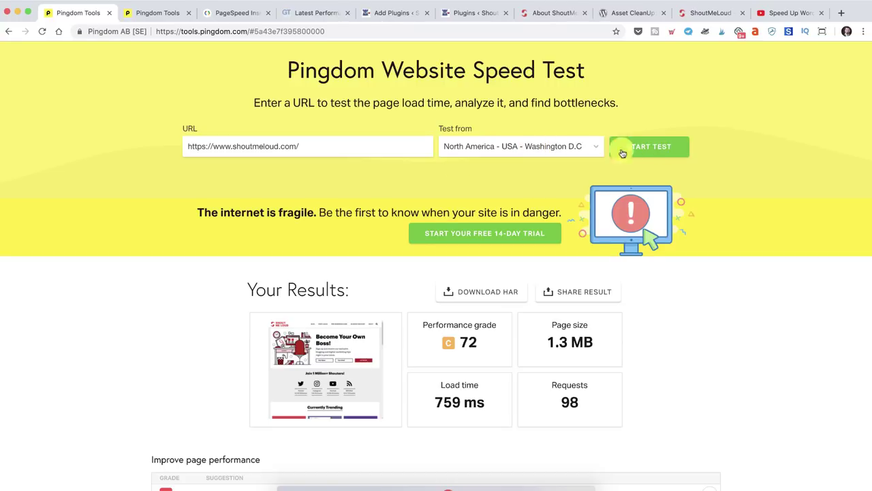
scroll(434, 178, down, 3)
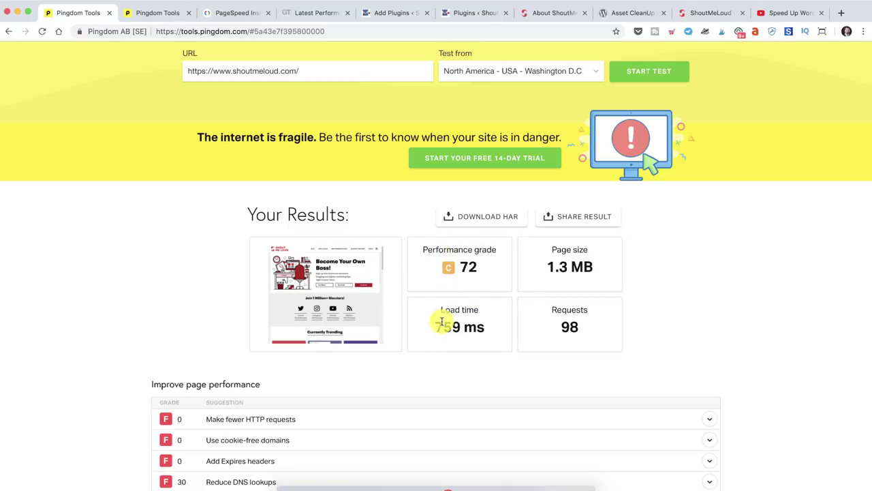
drag(433, 327, 490, 329)
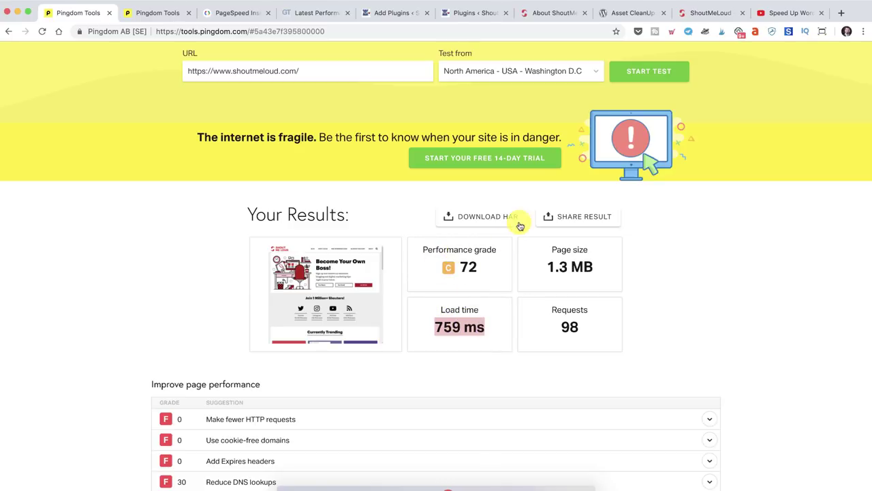
- Switch to the YouTube video 'Speed Up WordPress Blog - Know How I Reduced the Load Time By 50%'
click(774, 13)
scroll(372, 127, down, 2)
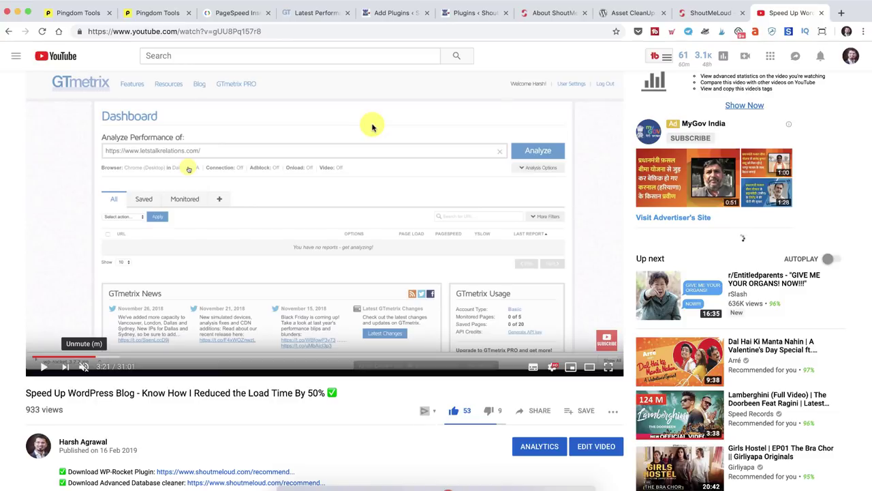
- Show the wordpress.org page for Asset CleanUp: Page Speed Booster, version 1.3.1
click(643, 16)
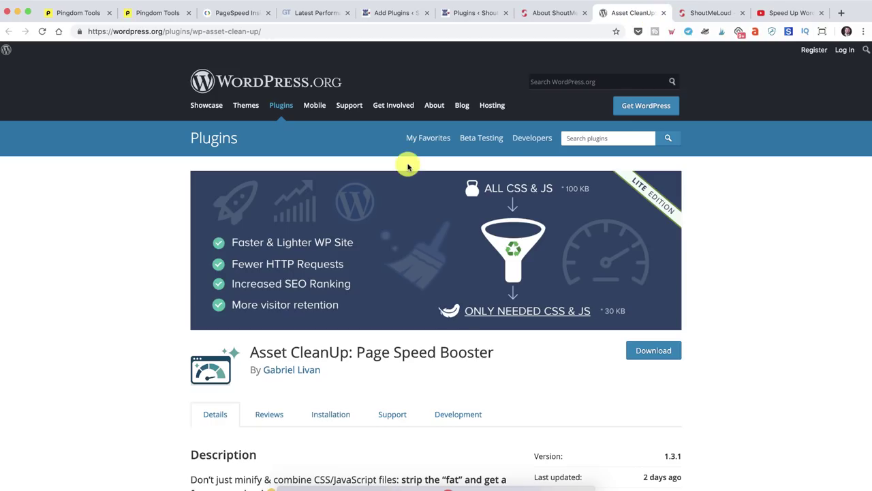
scroll(408, 165, down, 1)
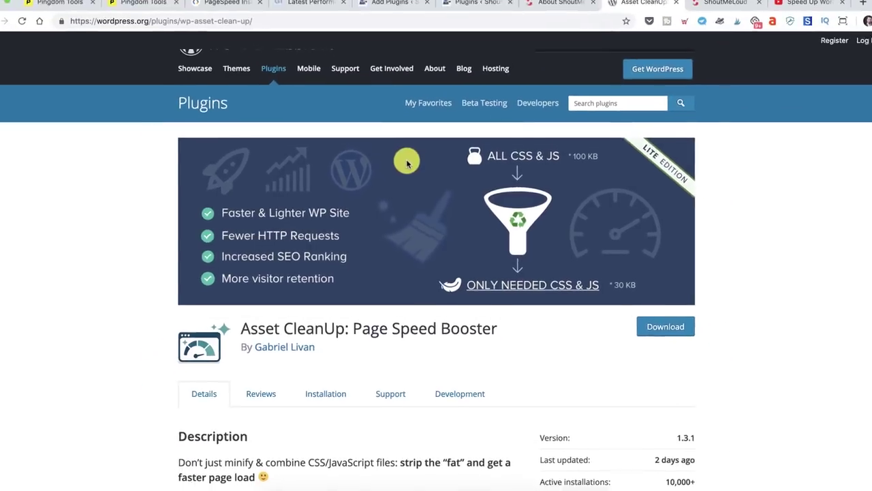
click(537, 15)
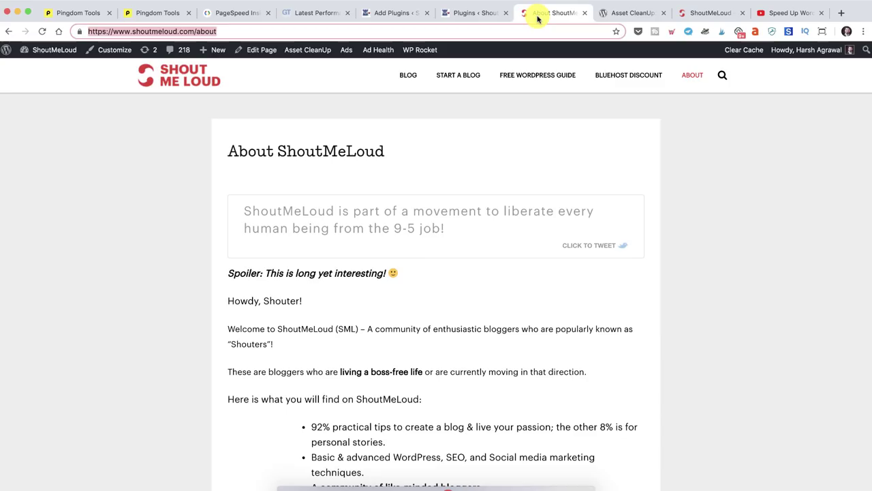
scroll(361, 140, down, 10)
scroll(365, 140, down, 15)
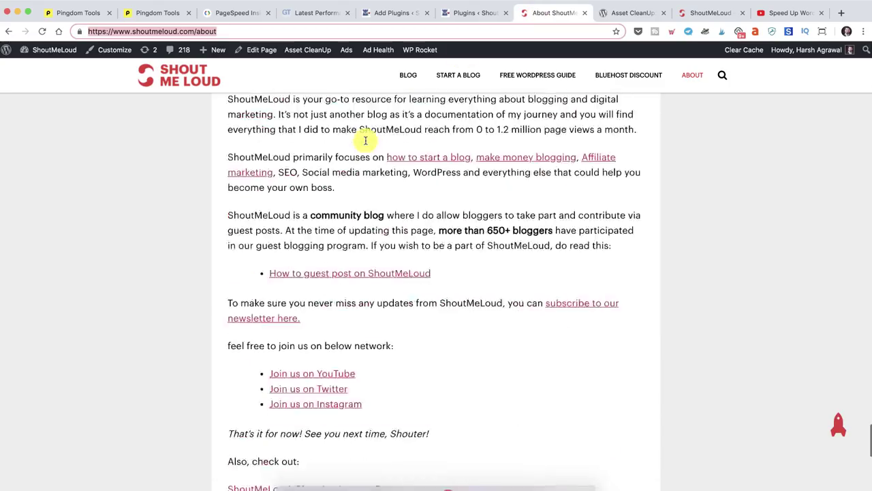
scroll(366, 141, up, 20)
scroll(365, 142, up, 10)
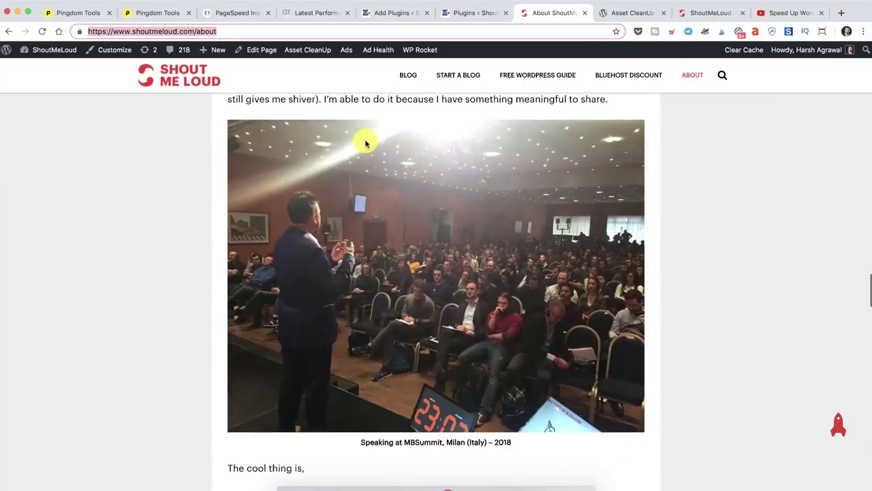
scroll(365, 143, up, 10)
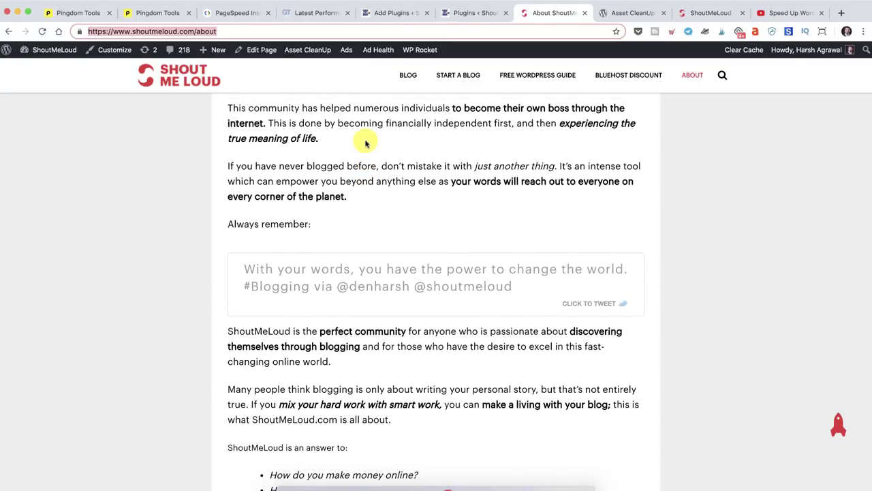
click(633, 13)
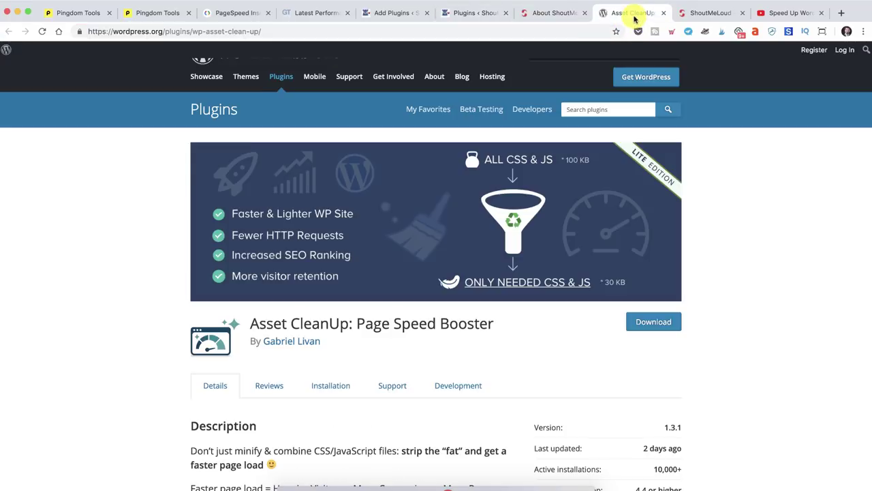
- Move to the Add Plugins search results for 'asset', where Asset CleanUp is marked Active
click(526, 15)
click(633, 13)
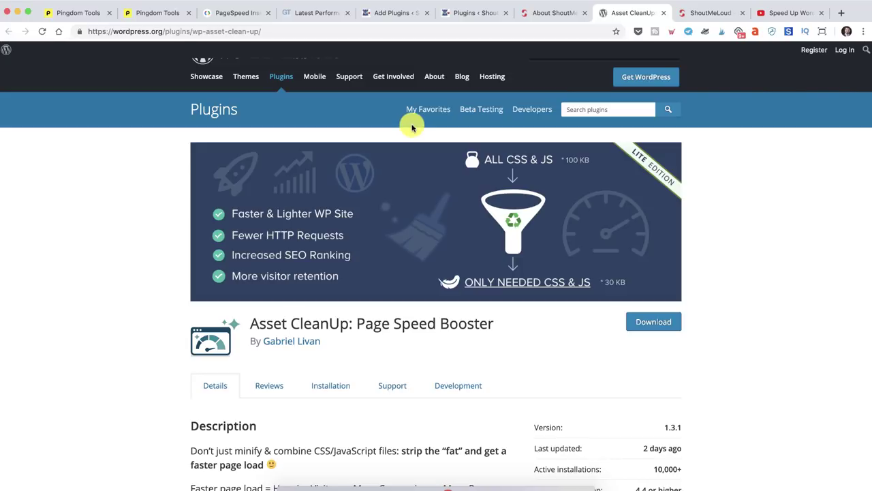
click(389, 13)
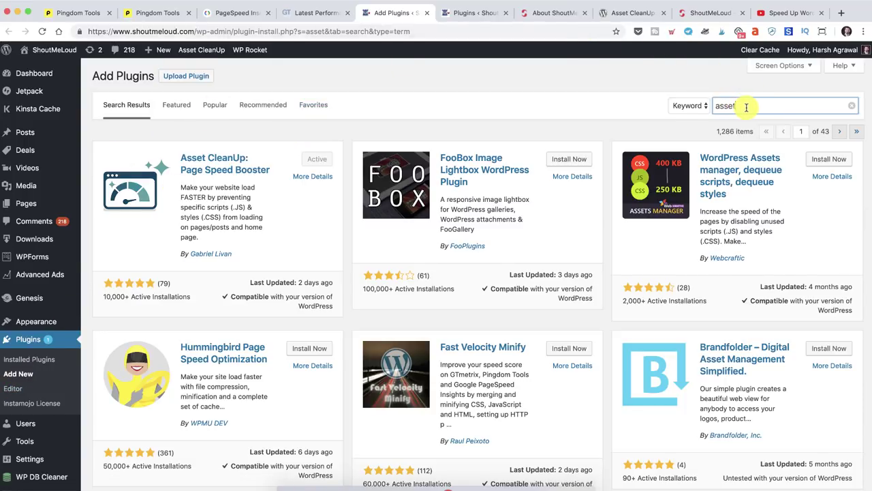
- Open Asset CleanUp's Getting Started guide from the sidebar and skim it
drag(744, 107, 724, 107)
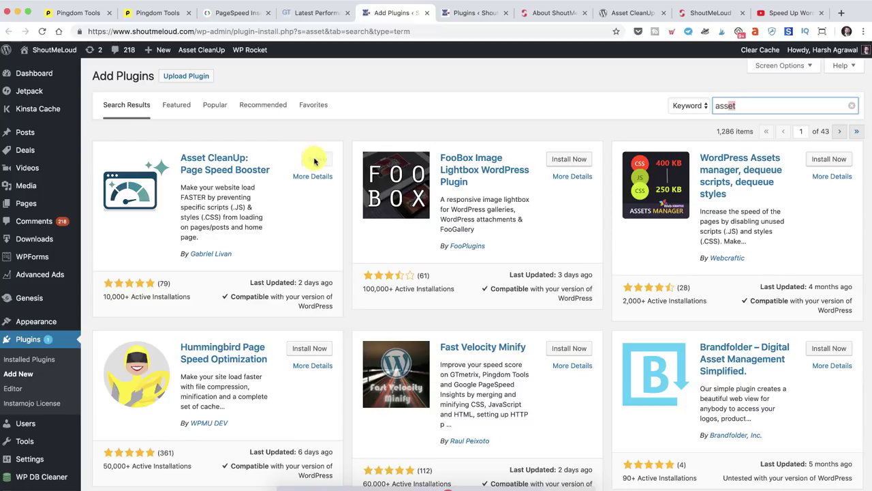
scroll(313, 161, down, 5)
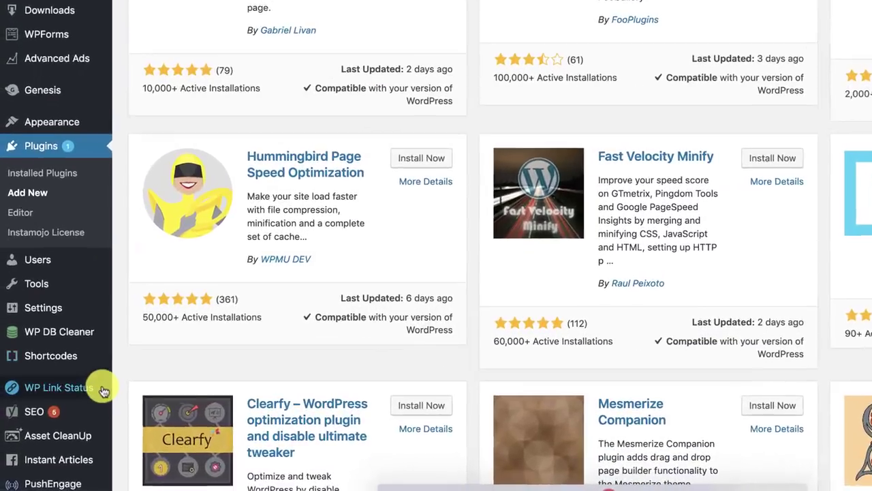
mouse_move(61, 409)
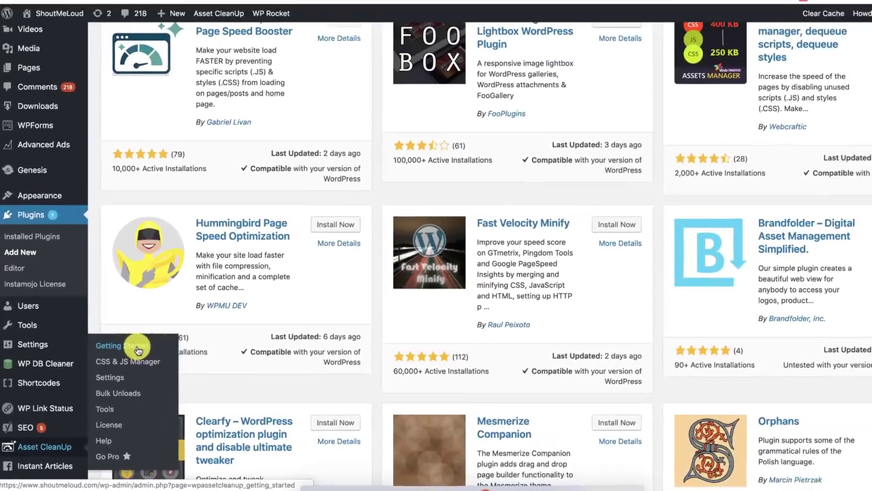
click(136, 348)
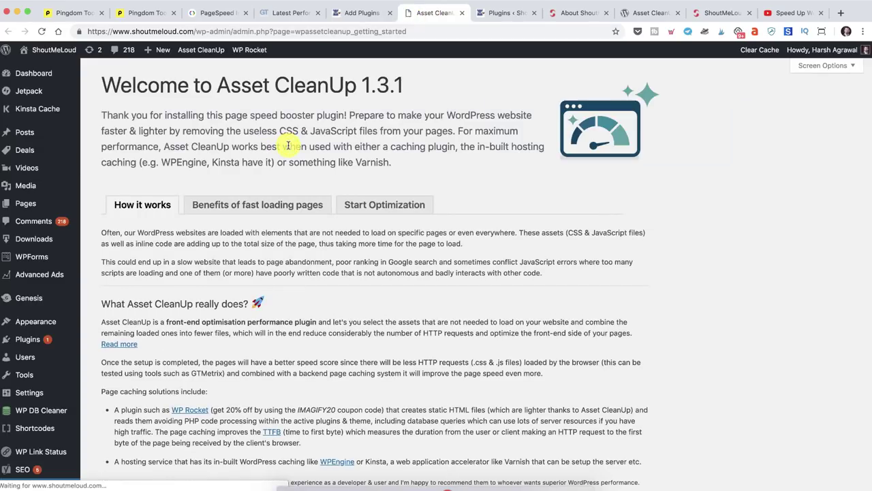
scroll(191, 269, down, 3)
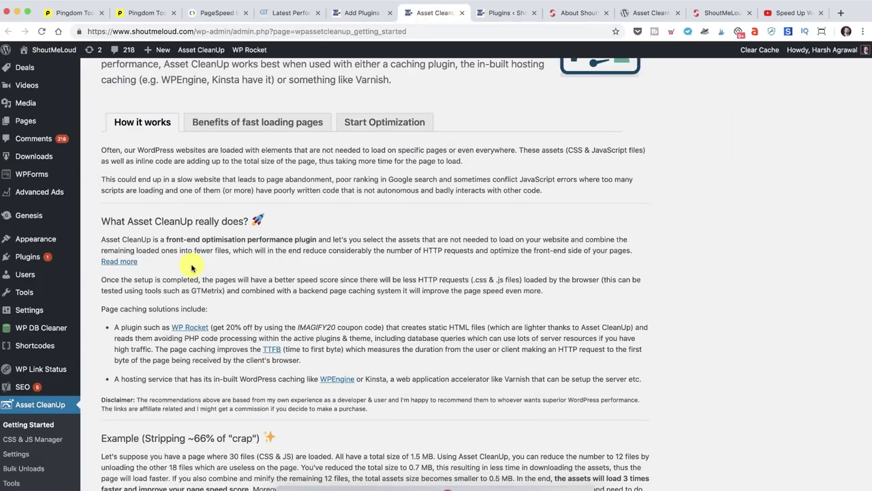
scroll(191, 268, down, 10)
scroll(191, 320, up, 13)
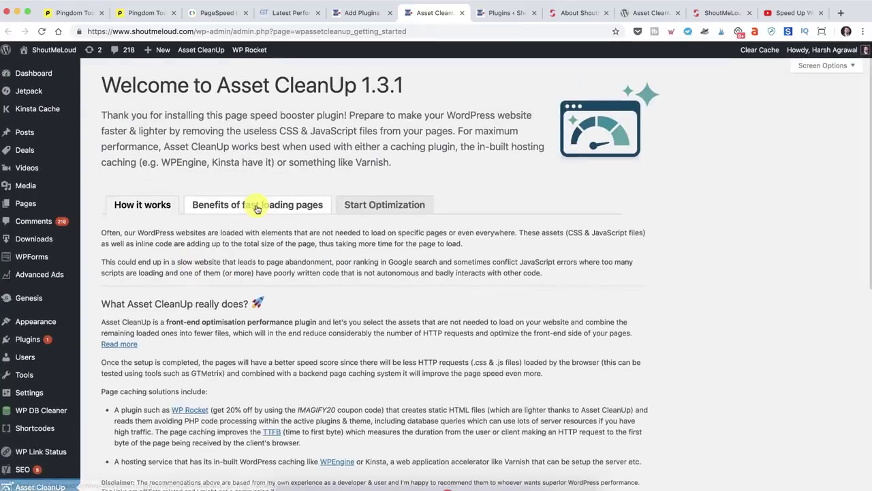
- Read the fast-loading benefits and how-to-start sections, then go to the CSS & JS Manager
click(249, 203)
click(377, 210)
scroll(331, 197, down, 6)
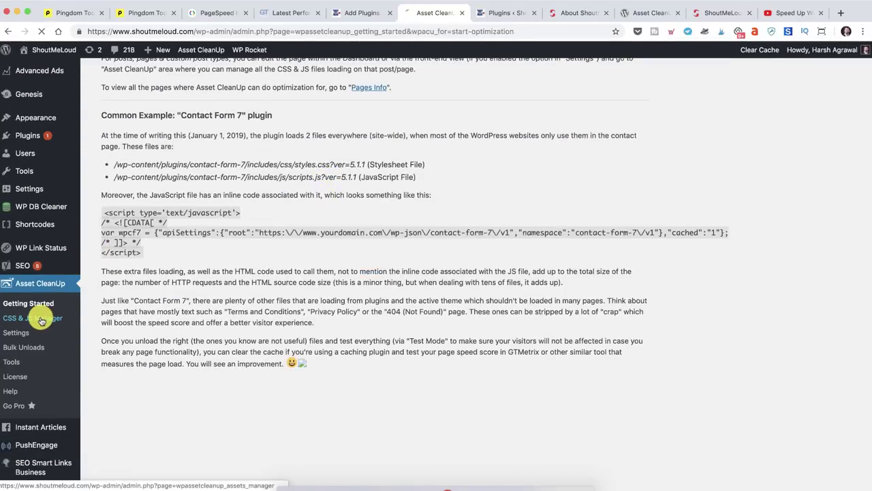
click(41, 319)
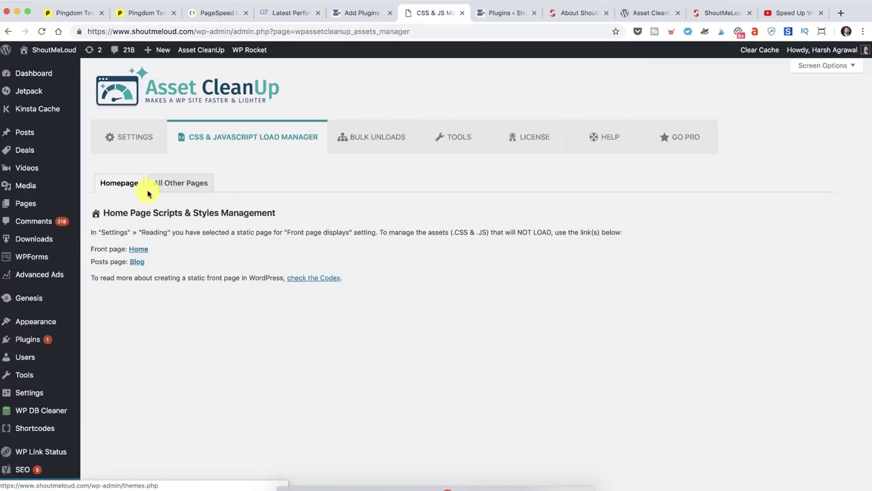
- Keep Manage in the Dashboard and Manage in the Front-end on in Asset CleanUp Settings and save
click(131, 140)
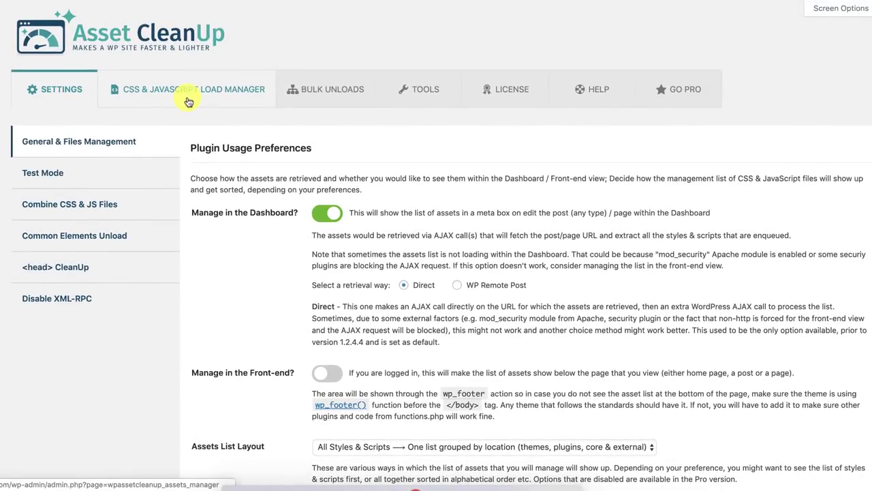
scroll(225, 102, down, 3)
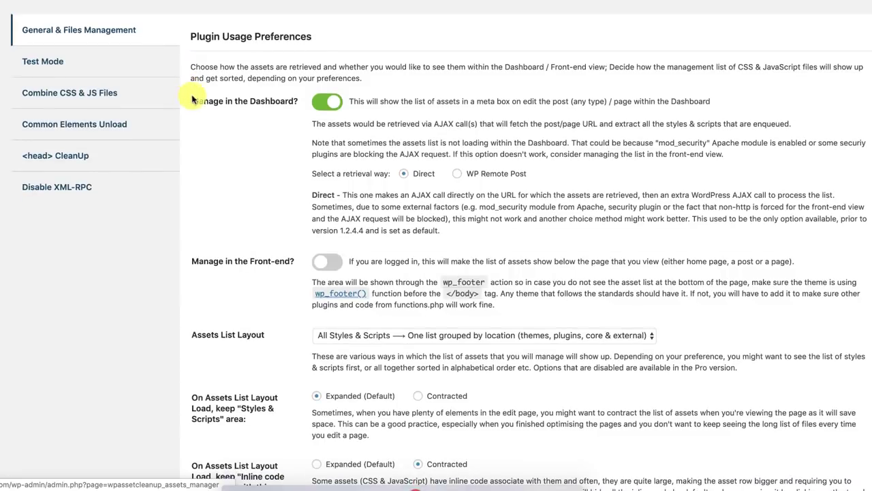
scroll(244, 111, up, 1)
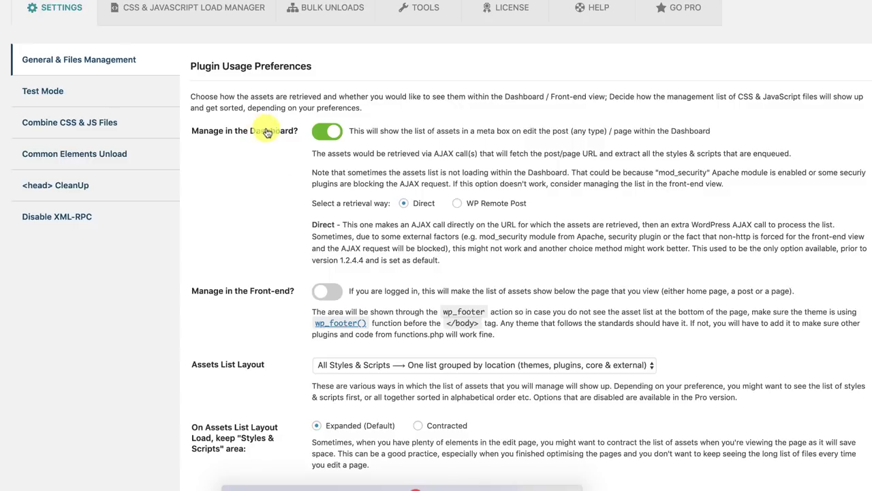
scroll(300, 239, down, 1)
click(321, 244)
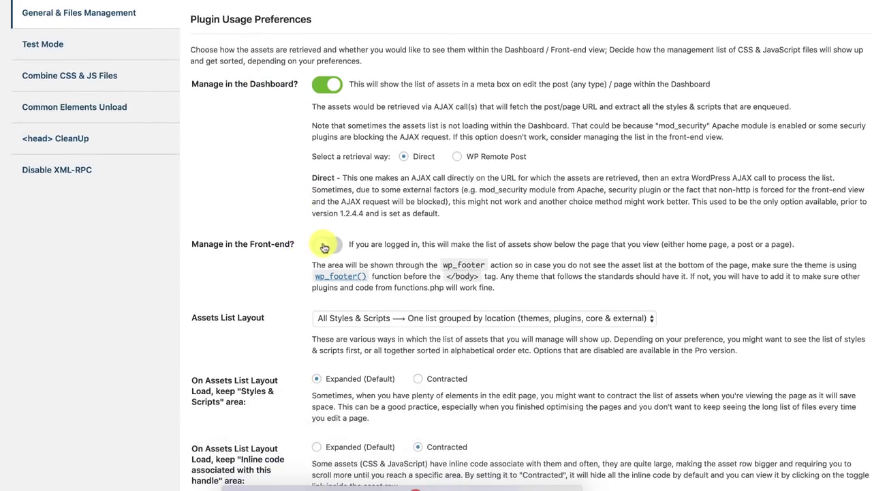
scroll(315, 188, down, 3)
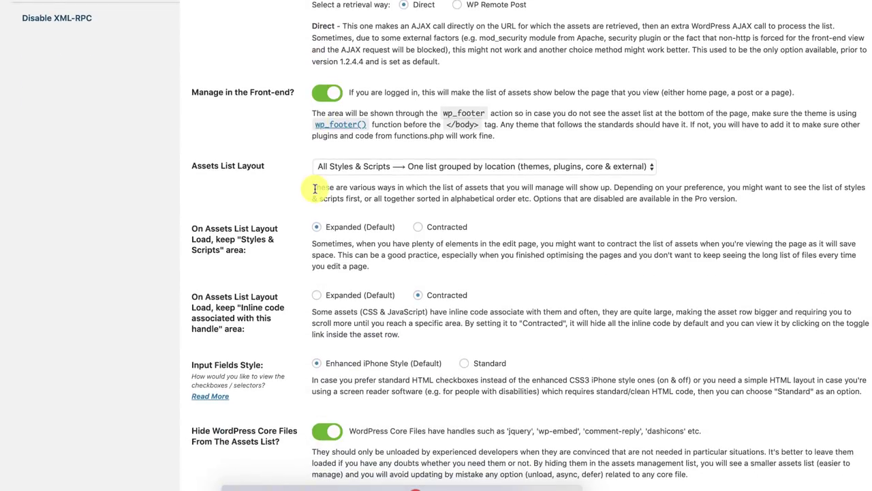
scroll(341, 190, down, 3)
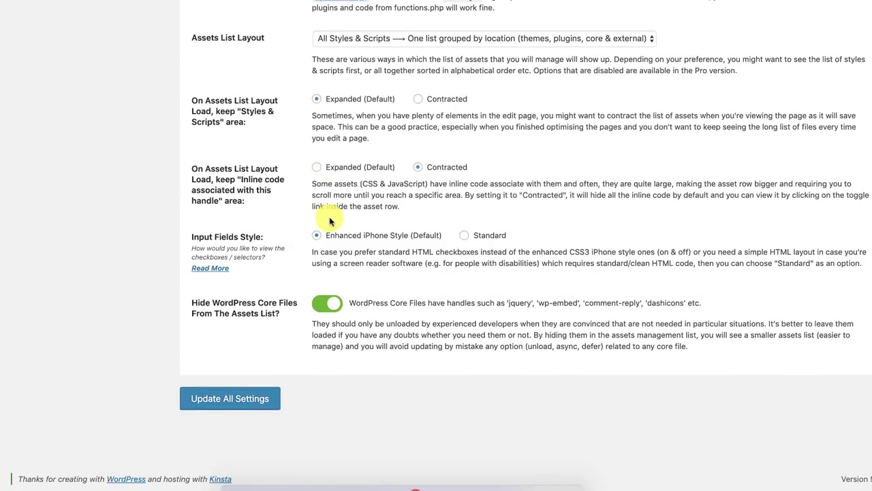
click(225, 400)
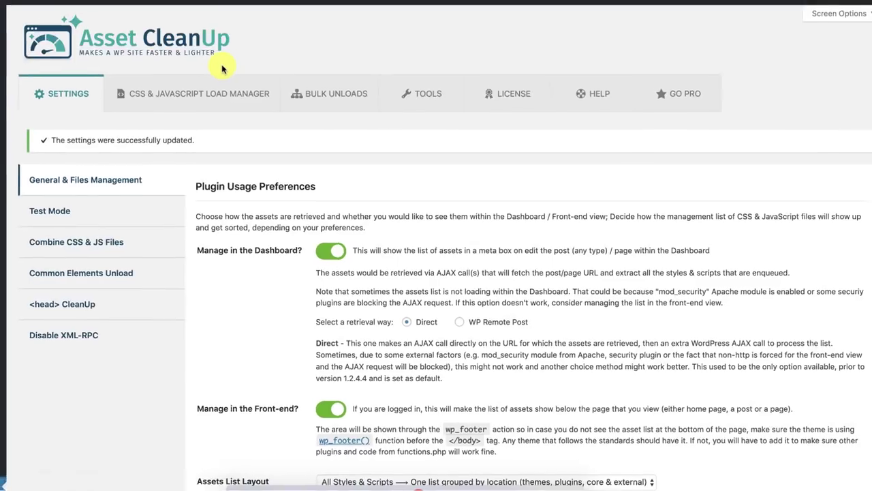
mouse_move(35, 39)
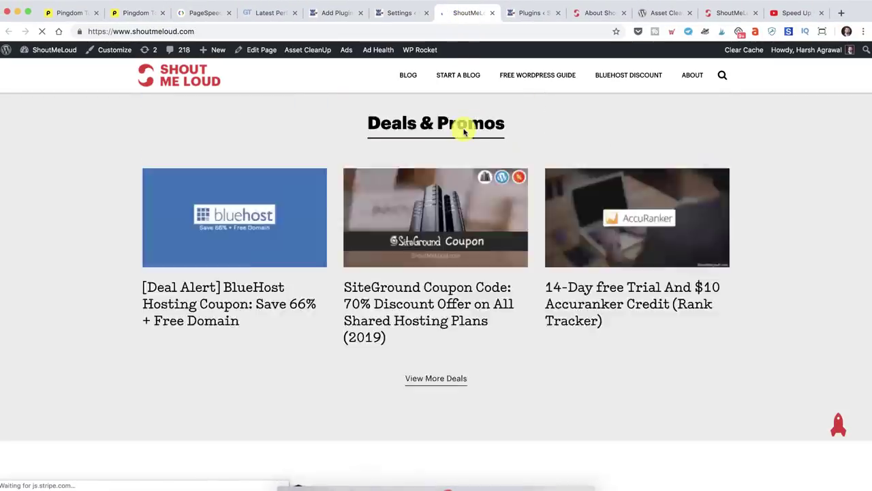
- Look over the About ShoutMeLoud page from the top
scroll(463, 129, up, 6)
click(528, 12)
click(579, 13)
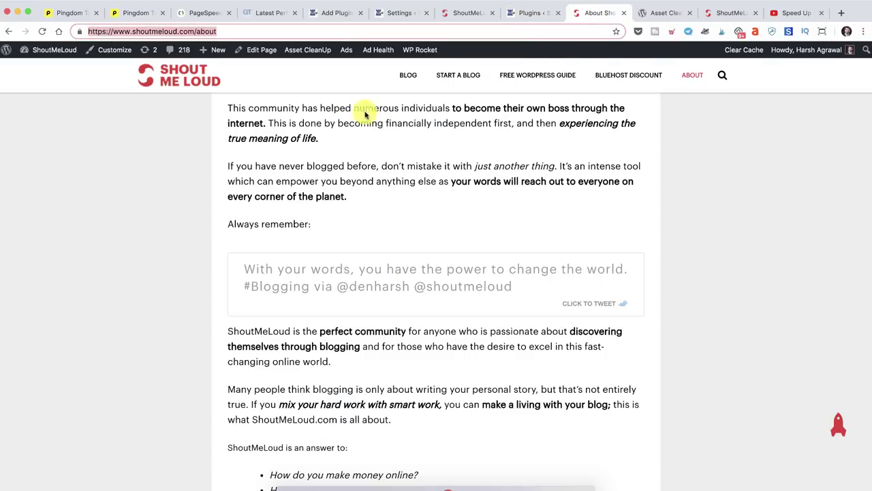
scroll(347, 116, up, 10)
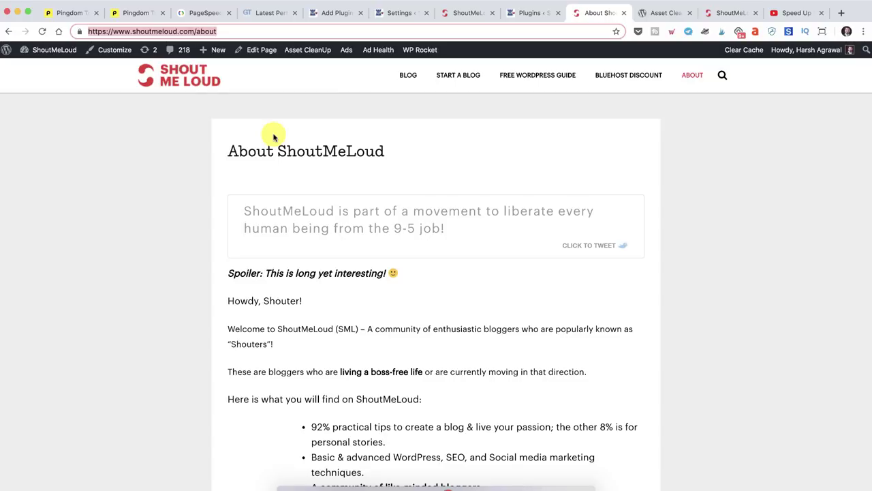
- Check the About page's Pingdom grade 66 and PageSpeed scores: 17 mobile, 61 desktop
click(130, 13)
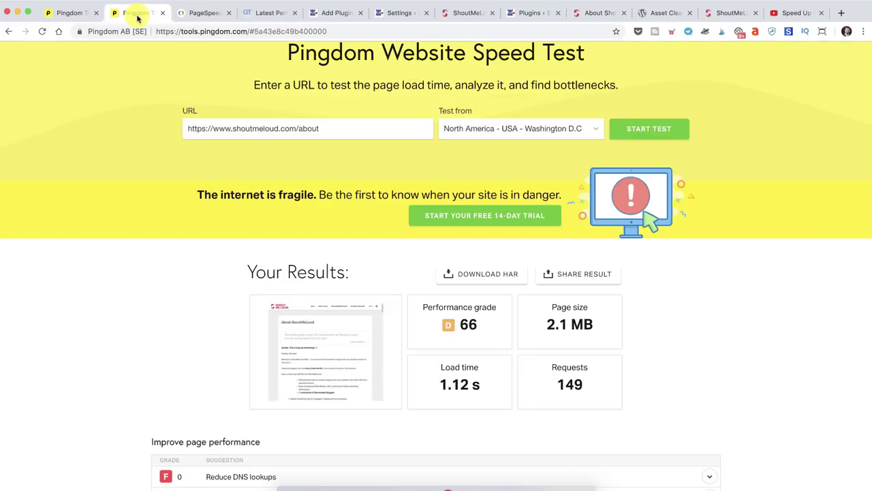
scroll(253, 185, down, 1)
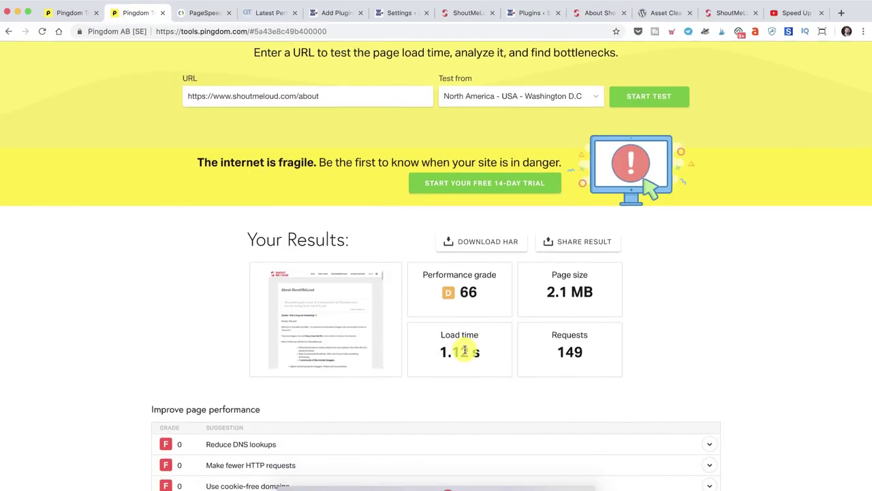
click(199, 14)
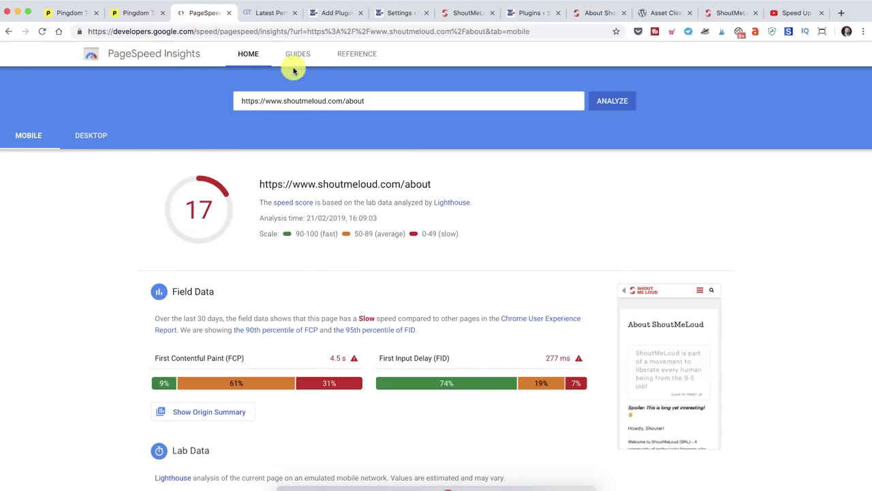
click(89, 140)
click(30, 136)
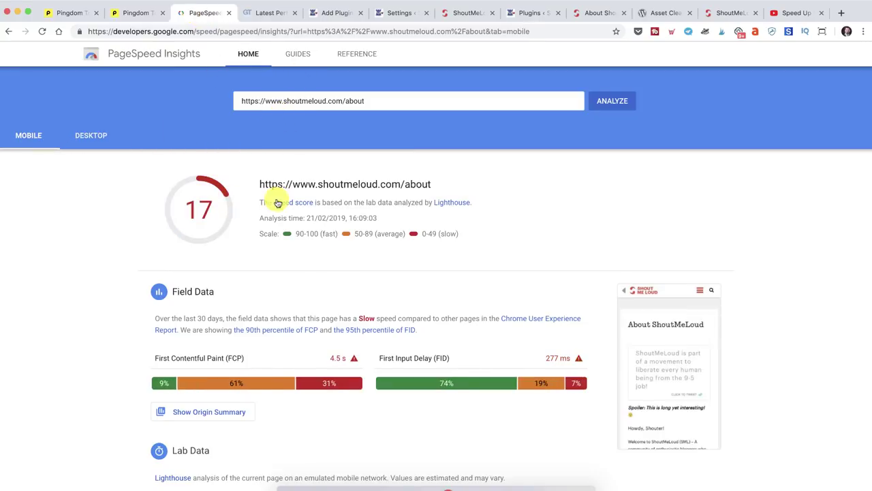
click(95, 140)
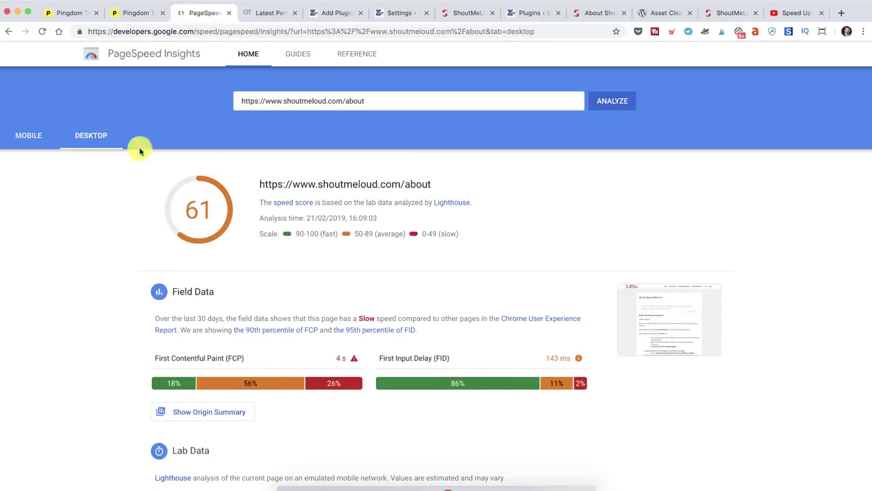
click(263, 10)
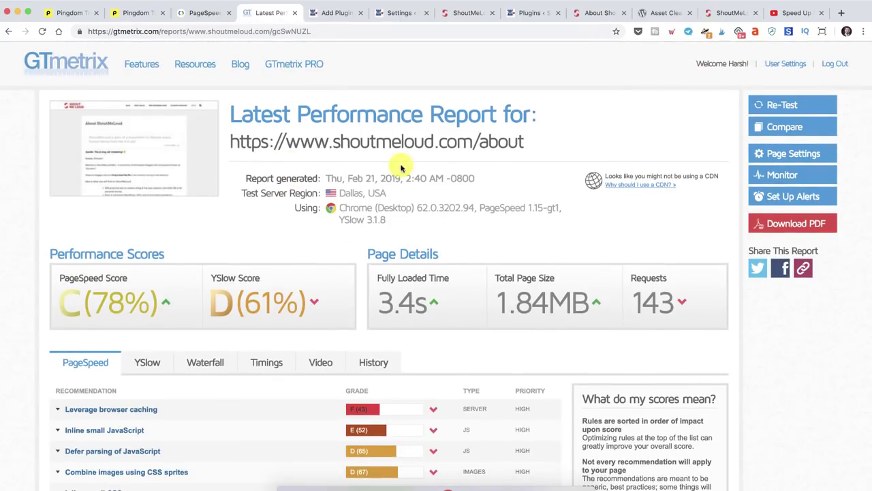
- Compare GTmetrix's 1.84MB About page size with Pingdom's 2.1 MB result
scroll(431, 275, down, 1)
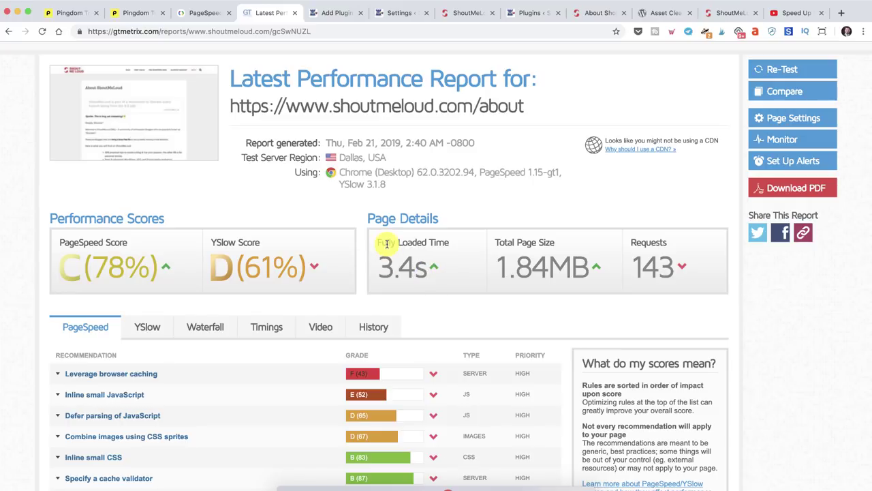
drag(498, 267, 578, 266)
click(146, 13)
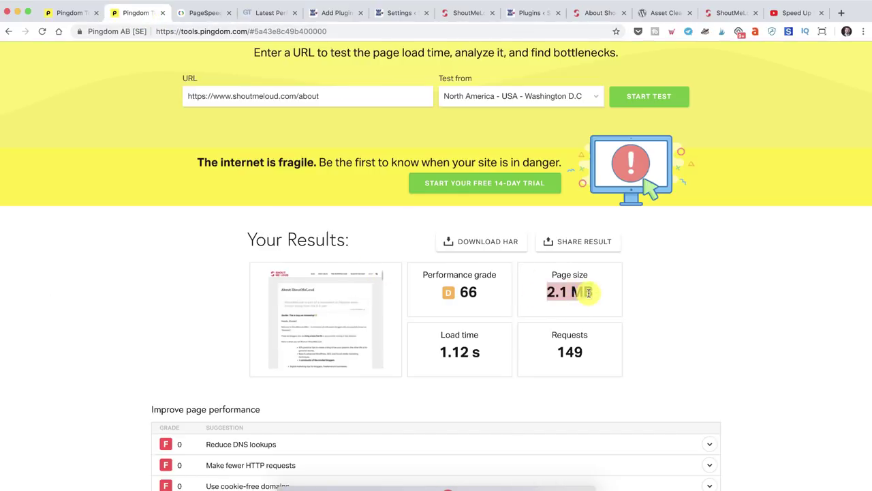
click(270, 13)
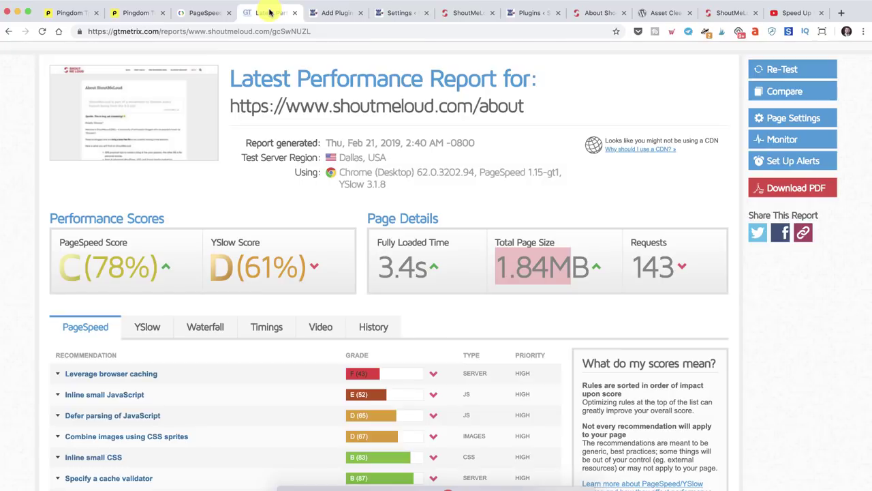
click(314, 14)
- Reload the live About page to show Asset CleanUp's front-end asset list
click(395, 13)
click(467, 13)
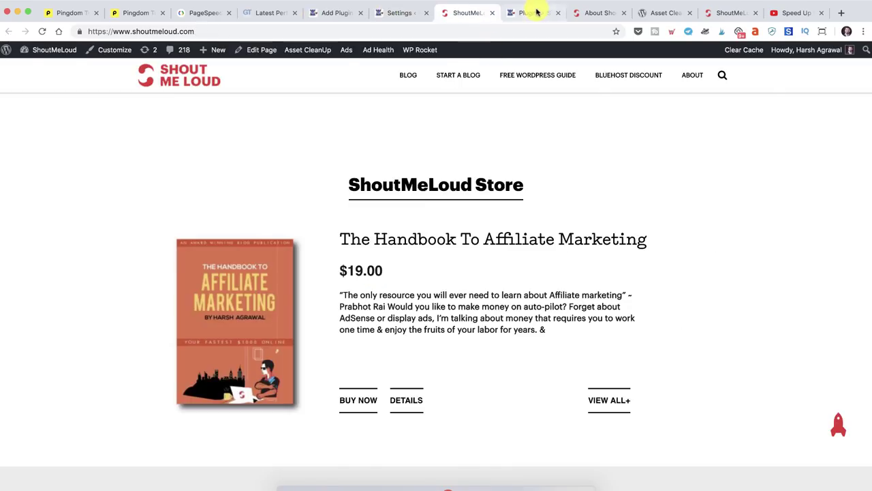
click(535, 12)
click(585, 12)
click(41, 32)
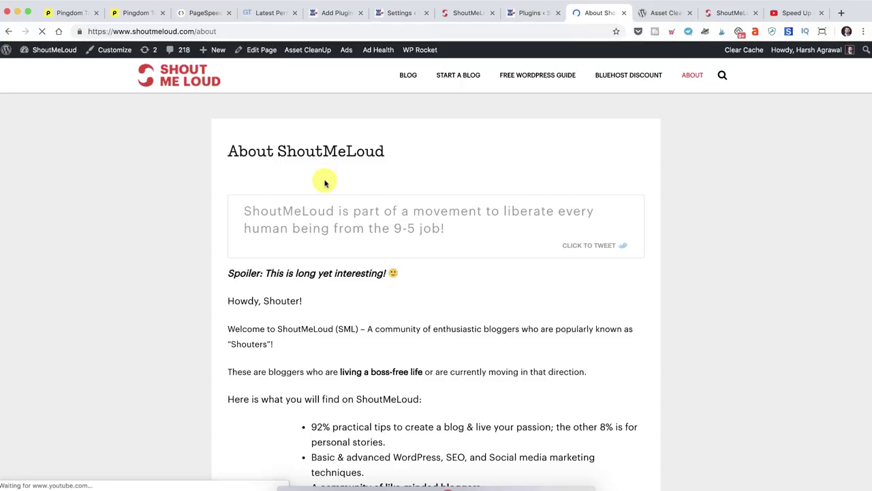
scroll(324, 183, down, 20)
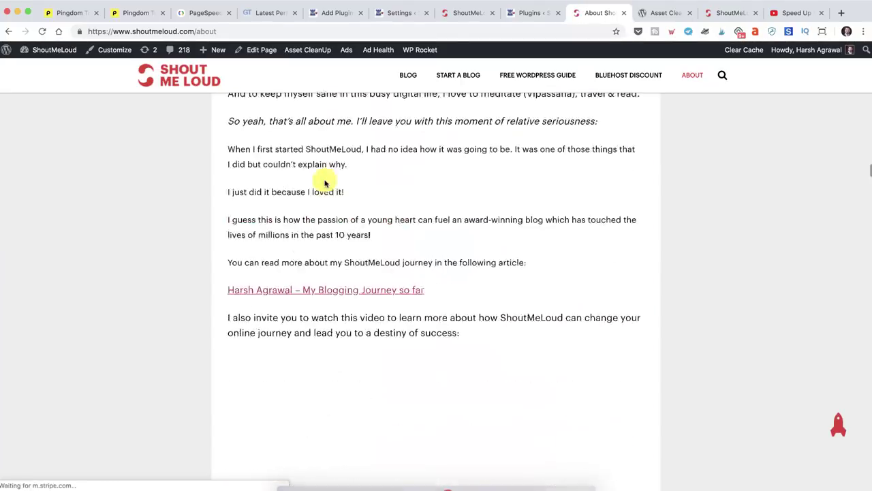
scroll(324, 183, down, 20)
scroll(324, 183, up, 4)
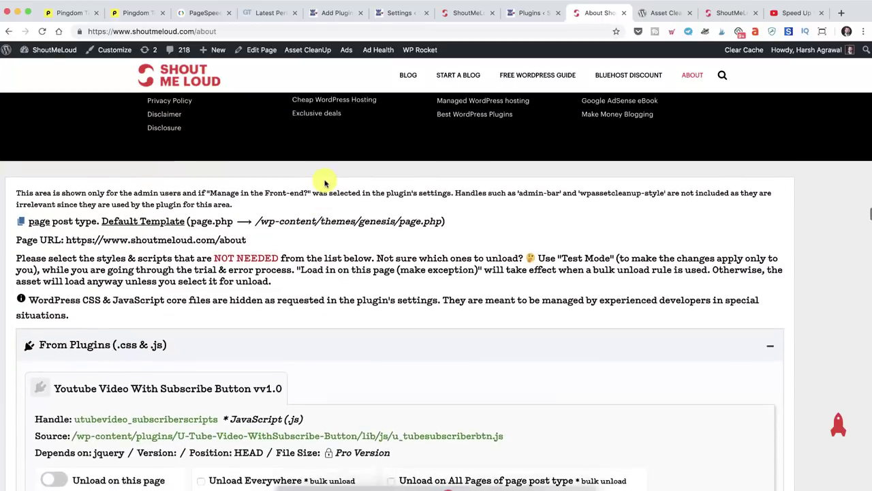
scroll(325, 183, up, 3)
scroll(325, 183, down, 6)
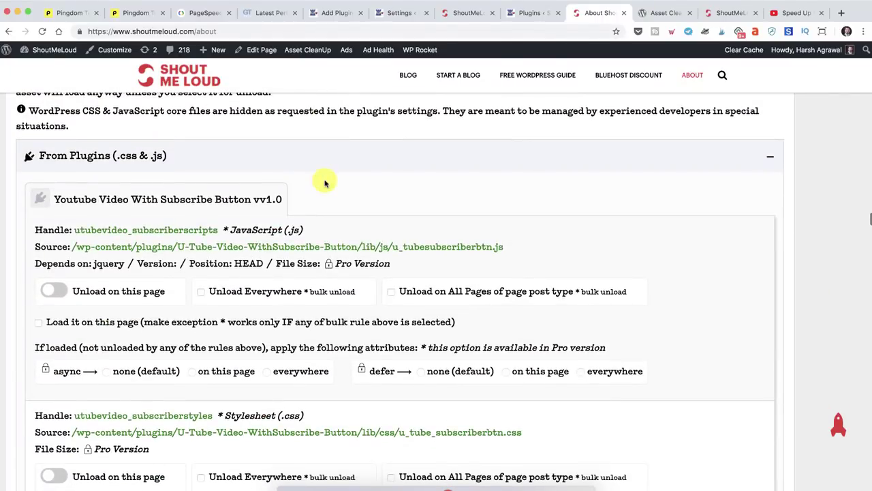
scroll(324, 183, down, 5)
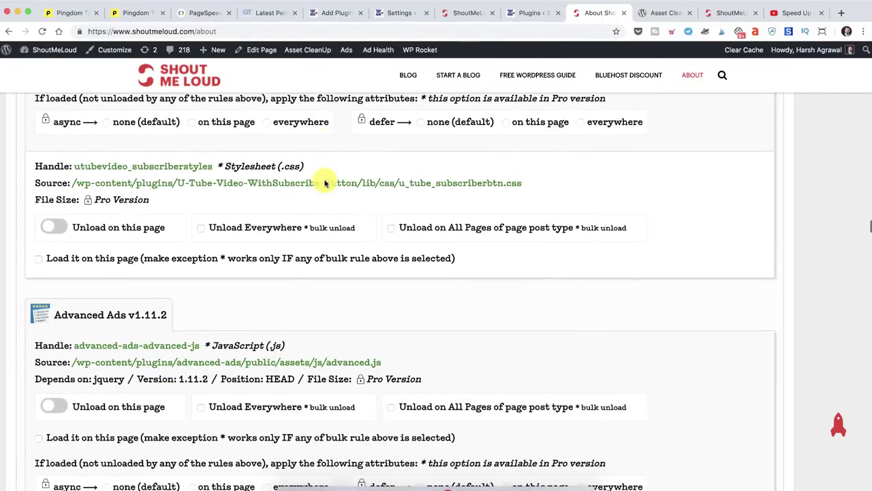
scroll(325, 183, down, 3)
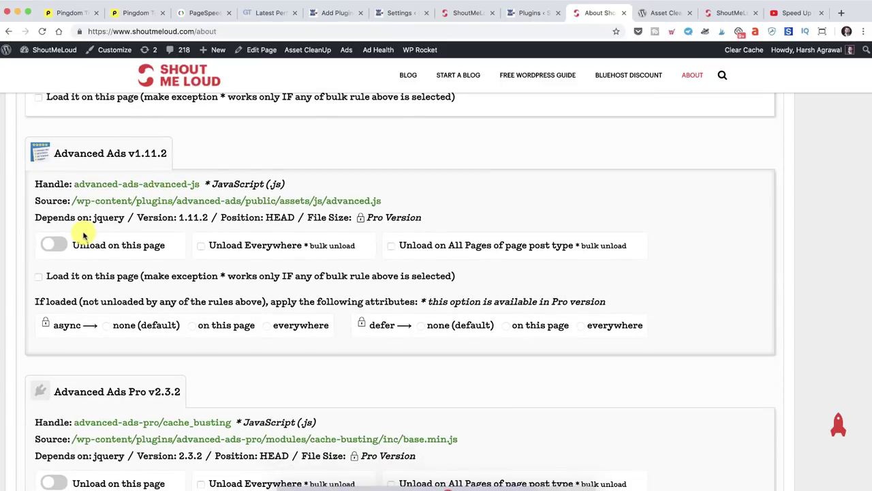
scroll(85, 229, down, 1)
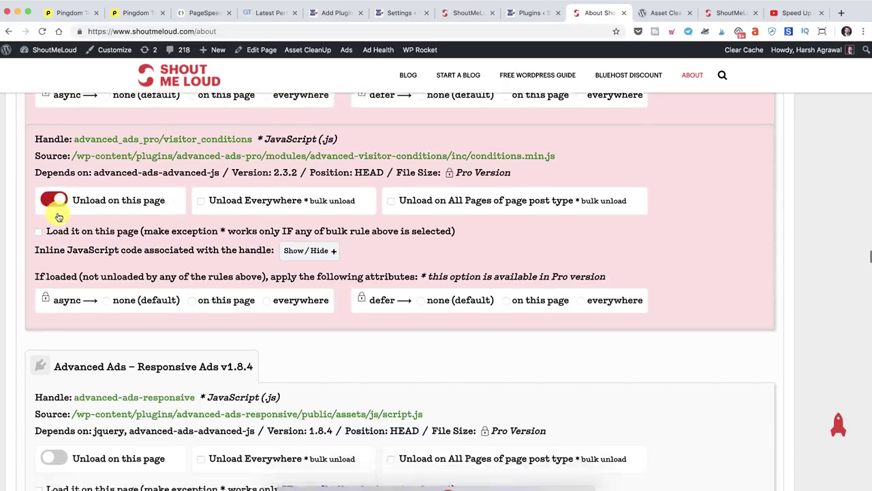
- Unload the Advanced Ads Responsive script and Author hReview stylesheet on the About page
click(55, 216)
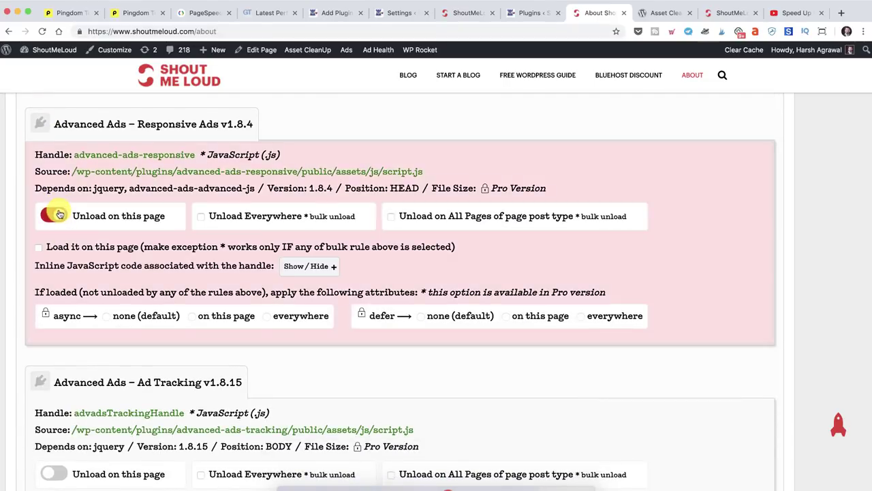
scroll(56, 218, down, 5)
click(55, 212)
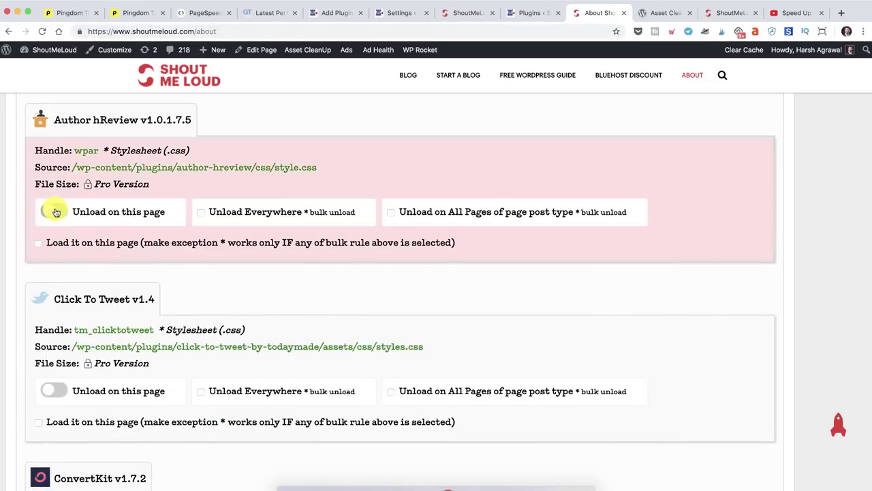
scroll(56, 212, down, 4)
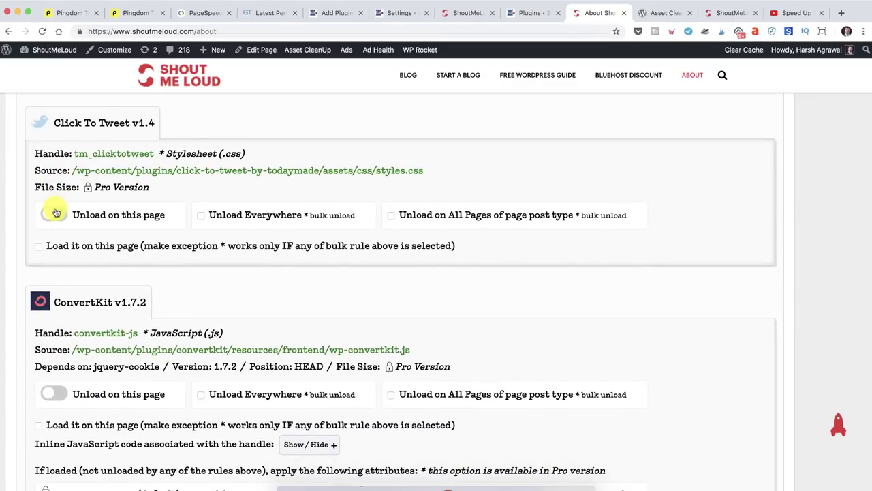
scroll(56, 213, down, 8)
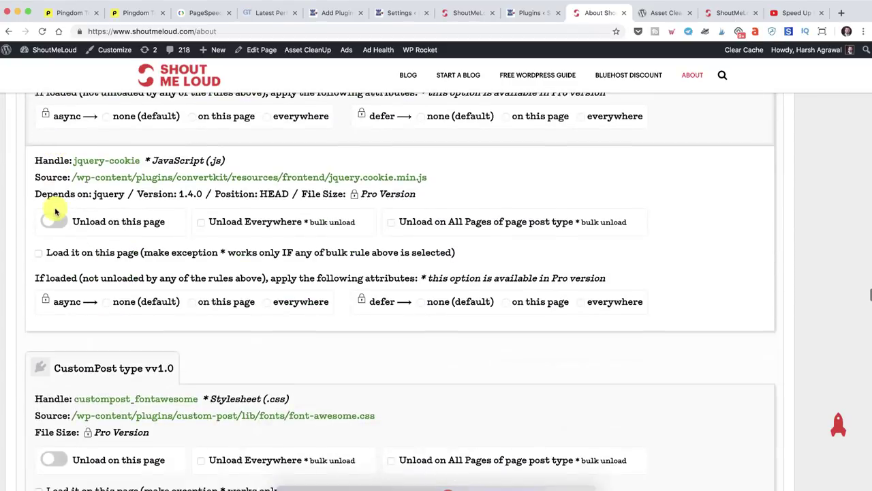
scroll(56, 212, down, 10)
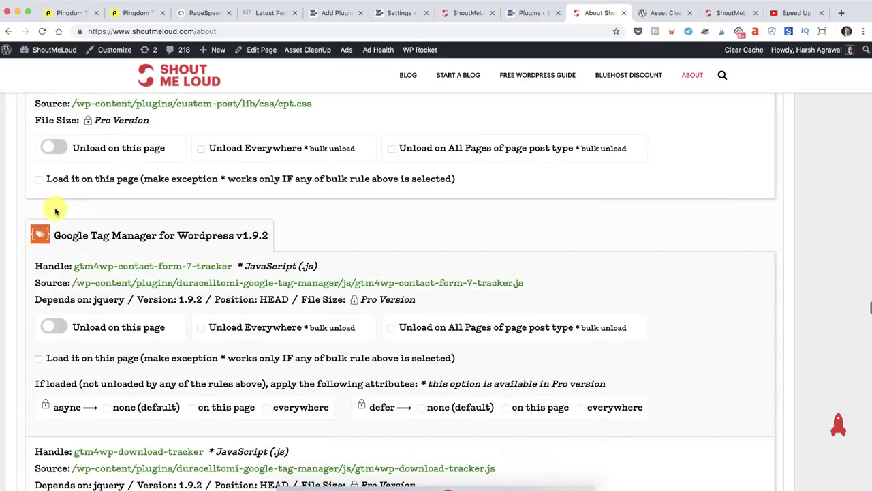
scroll(56, 212, down, 13)
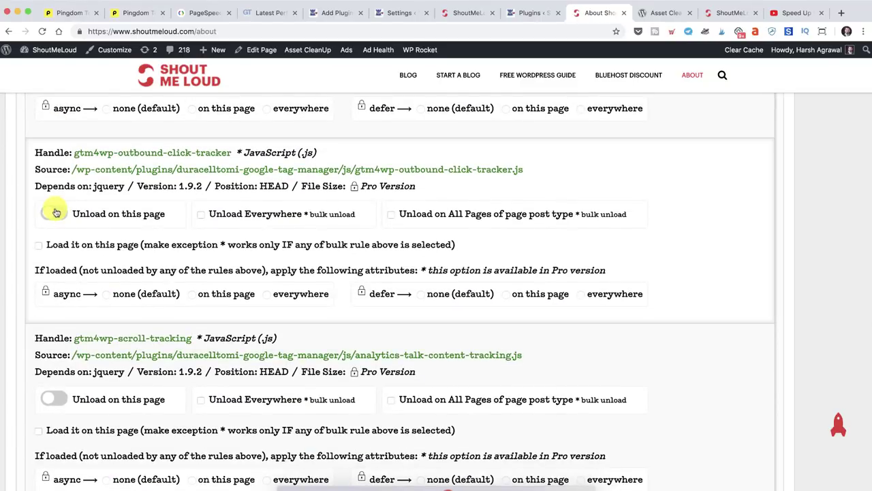
scroll(56, 213, down, 13)
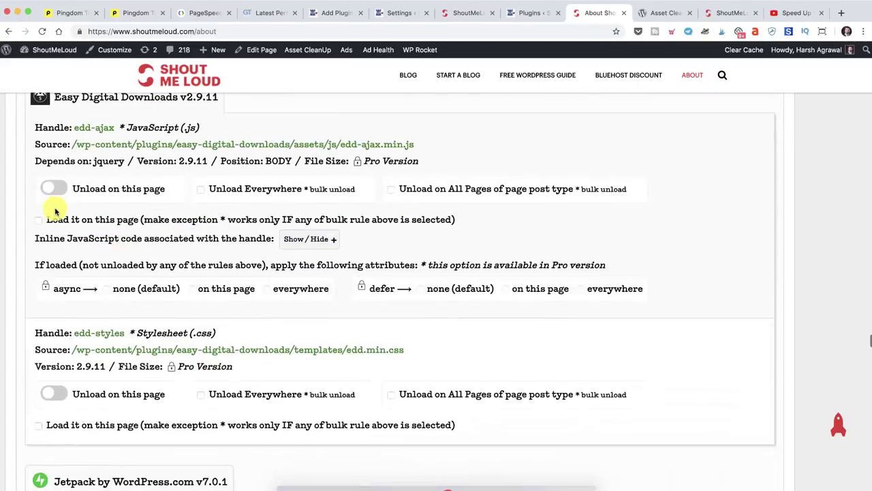
scroll(56, 211, up, 4)
scroll(40, 205, up, 3)
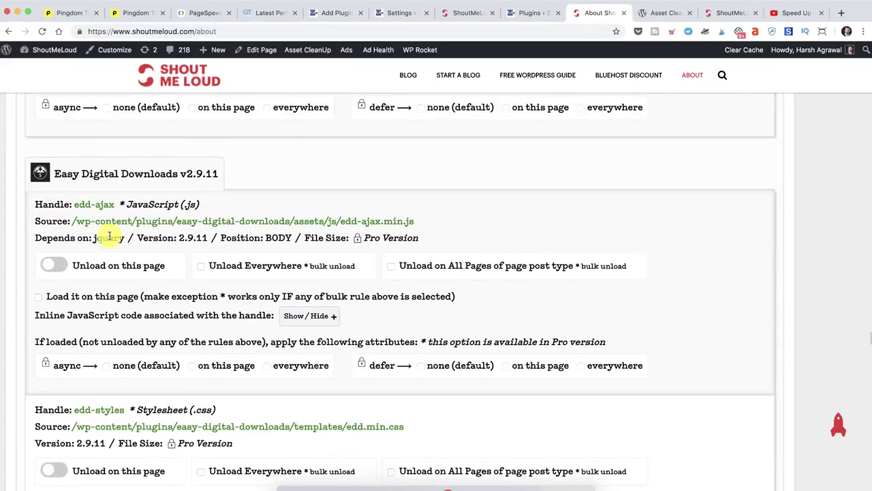
scroll(78, 232, down, 3)
- Unload the edd-ajax script, edd-styles stylesheet and Q2W3 Fixed Widget script on this page
scroll(79, 238, down, 2)
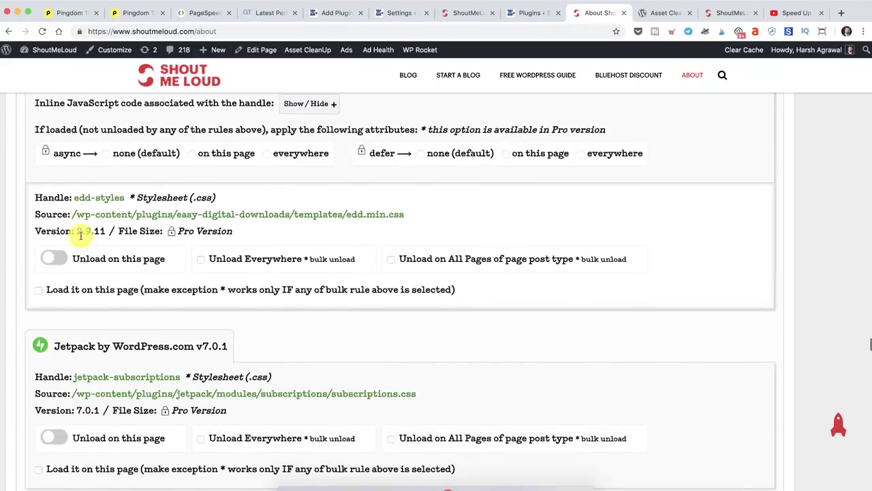
scroll(79, 238, up, 2)
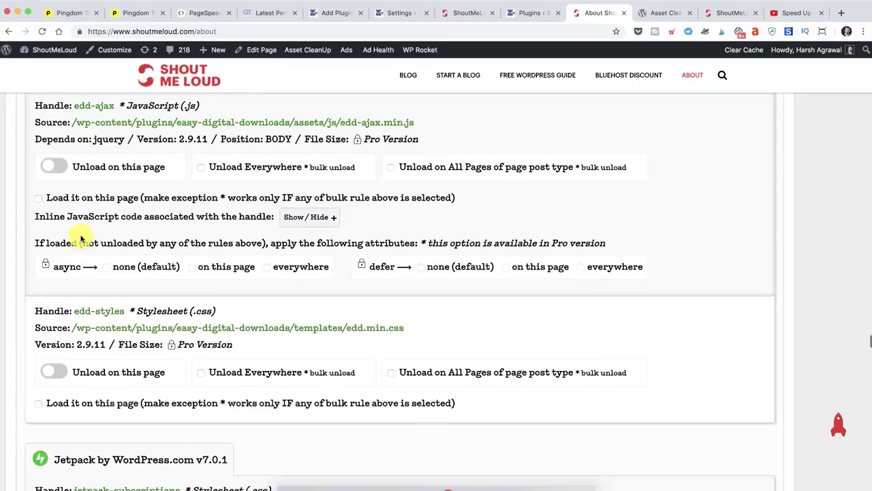
click(55, 167)
scroll(86, 246, down, 2)
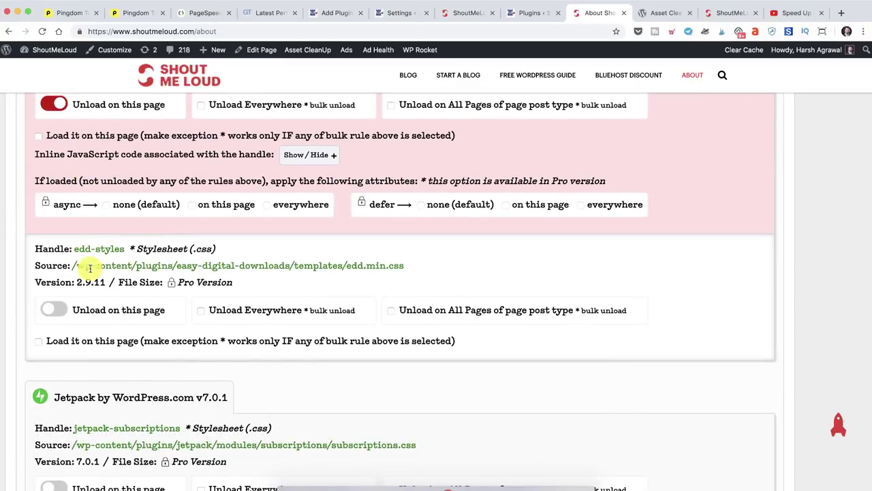
click(55, 310)
scroll(62, 308, down, 3)
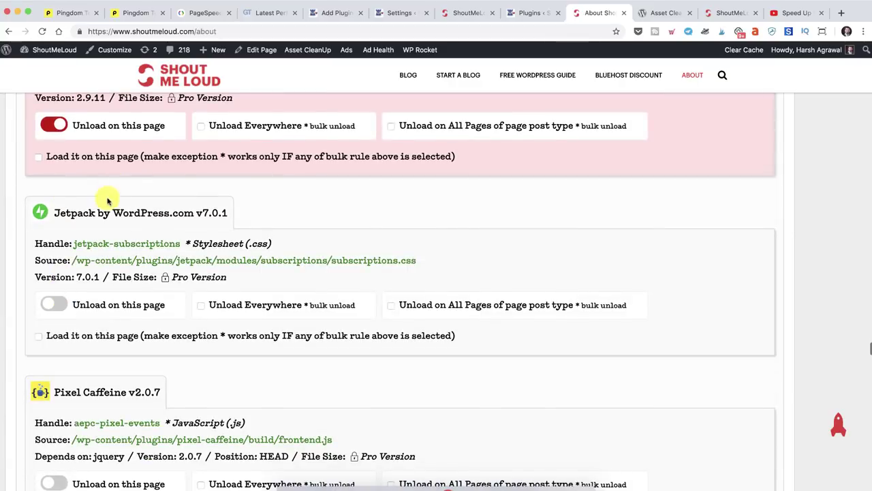
scroll(107, 201, down, 2)
scroll(107, 201, down, 6)
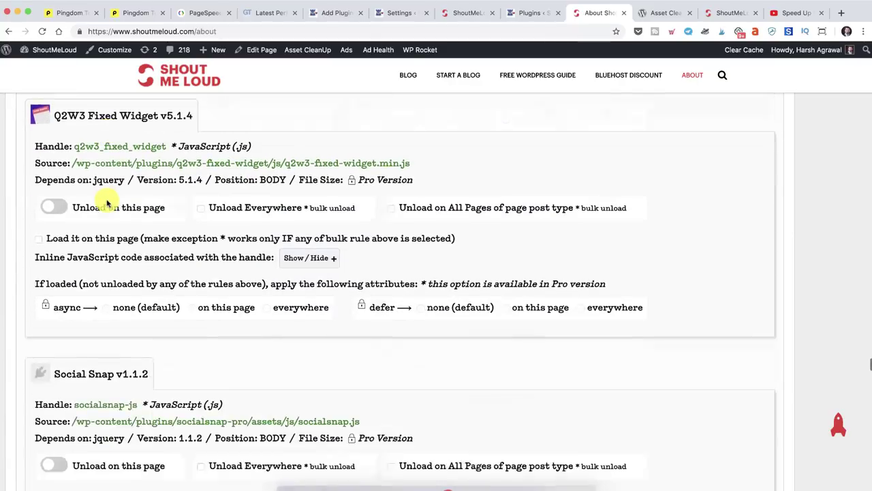
click(55, 183)
scroll(106, 226, down, 5)
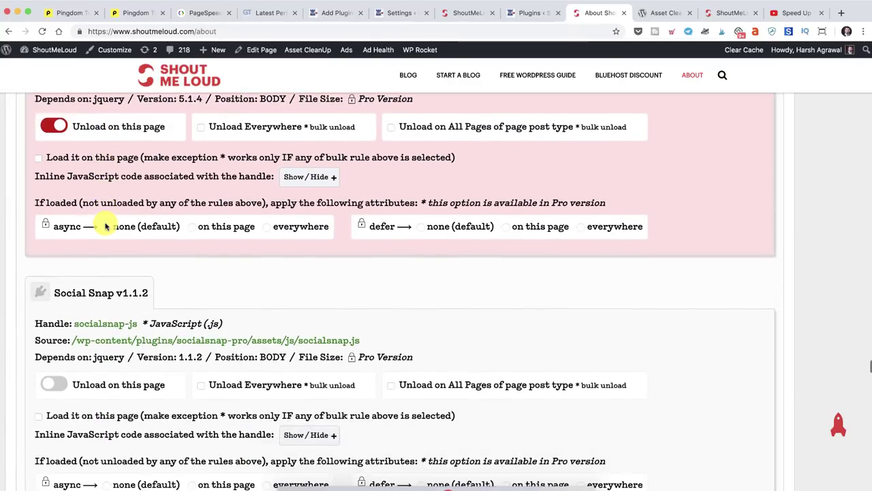
- Unload Table Maker CSS, Theme My Login CSS and JS, and Thrive Comments script, then save
scroll(103, 225, down, 5)
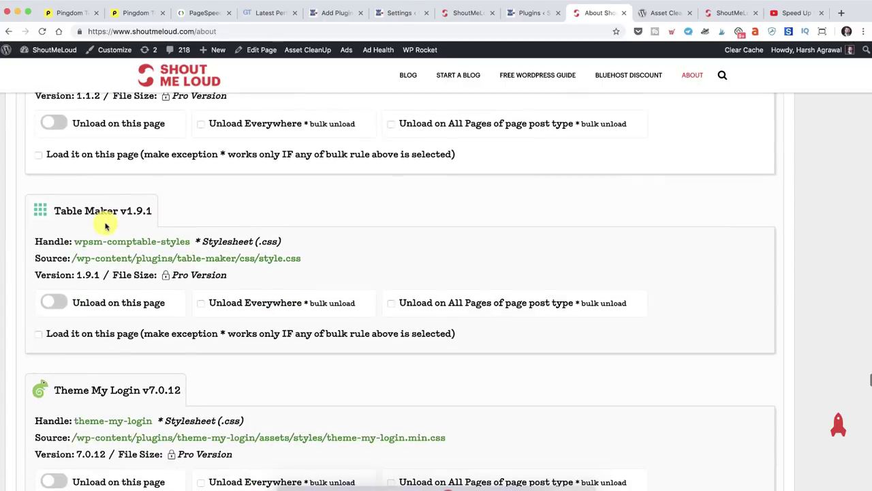
scroll(102, 224, up, 1)
click(62, 218)
scroll(111, 247, down, 3)
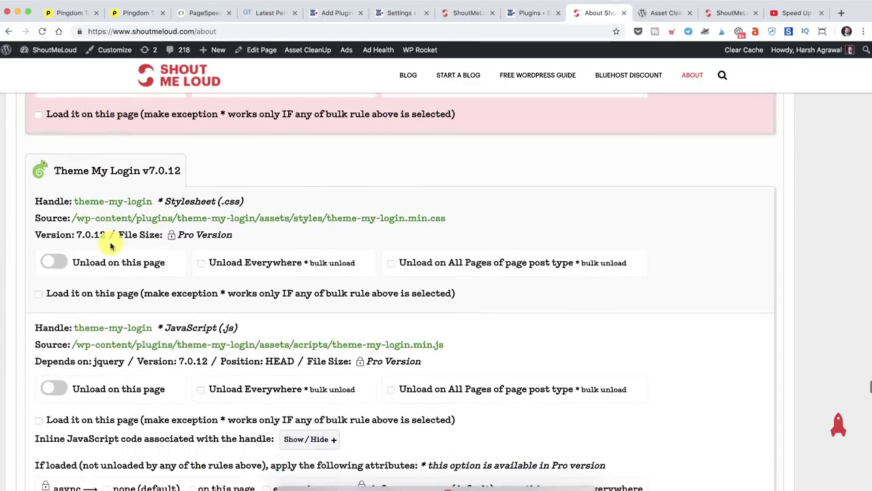
click(50, 215)
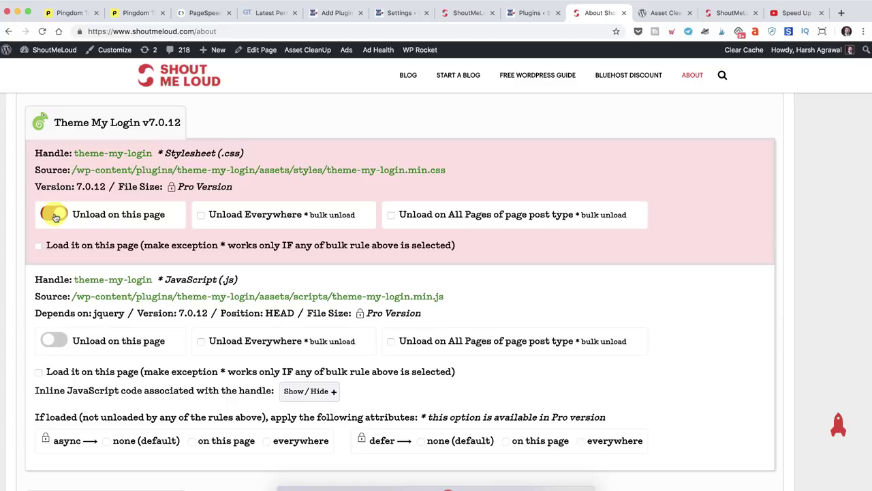
scroll(52, 215, down, 3)
click(58, 162)
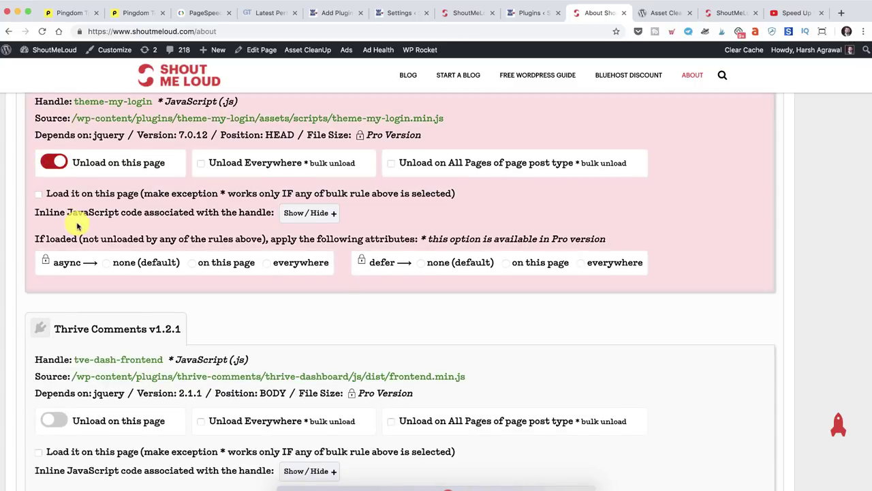
scroll(74, 222, down, 3)
click(59, 247)
scroll(60, 244, down, 3)
scroll(113, 220, down, 15)
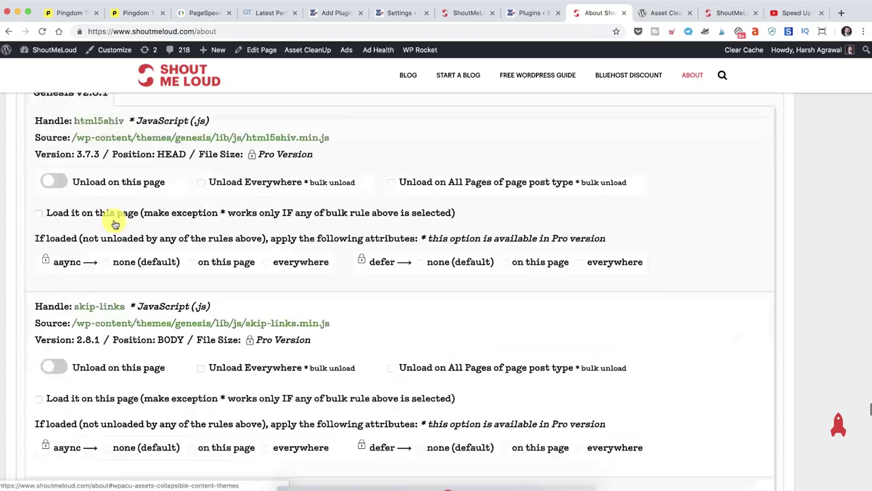
scroll(116, 221, down, 10)
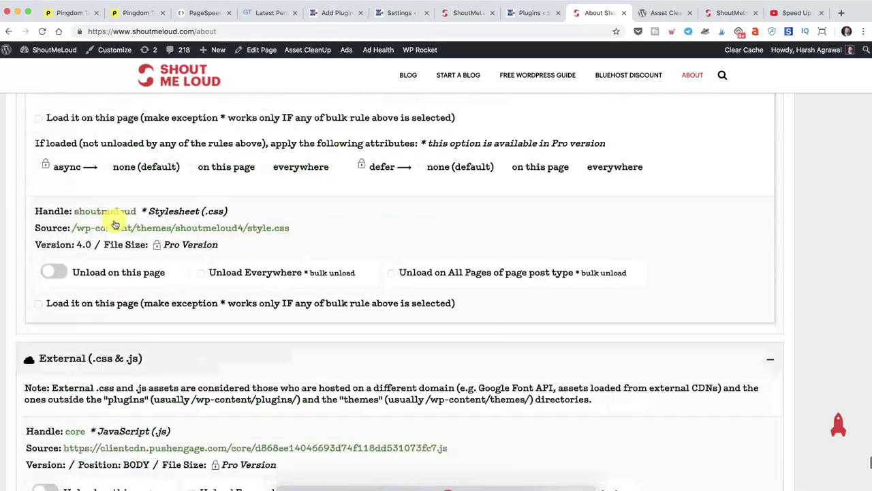
click(53, 448)
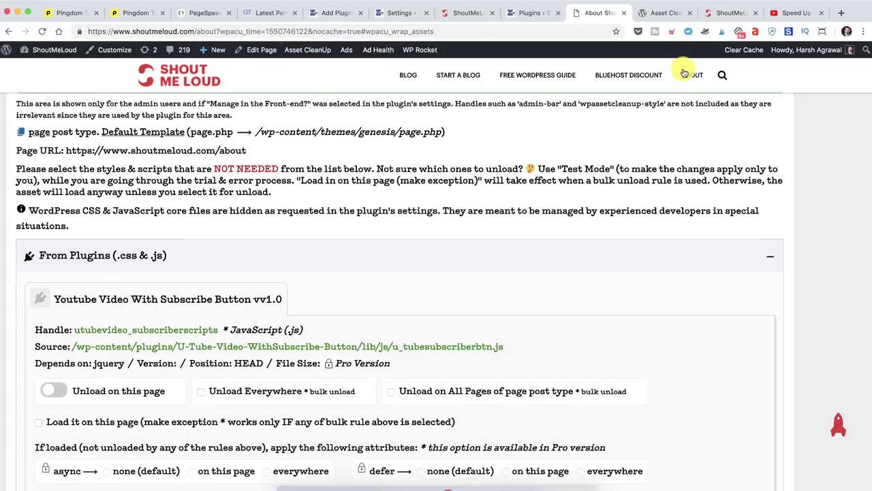
right_click(689, 72)
- Copy the About page link, confirm it renders normally in an incognito window, then close it
click(712, 121)
key(super+shift+n)
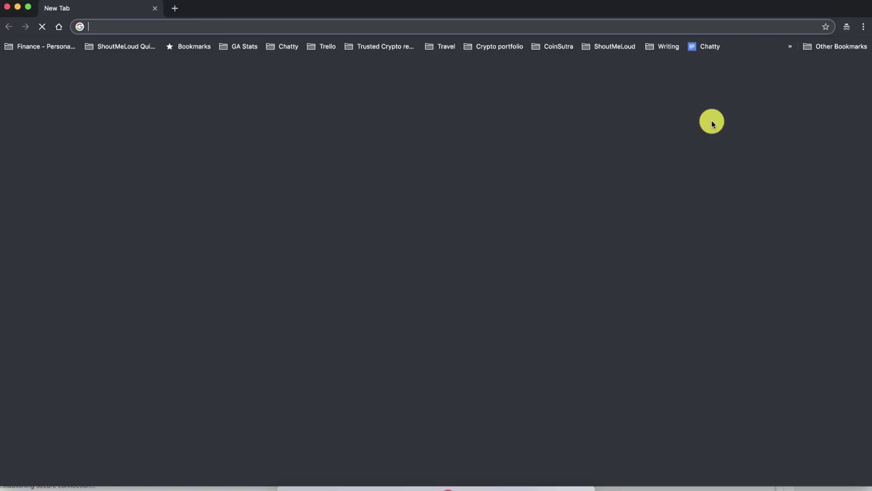
key(super+v)
key(Return)
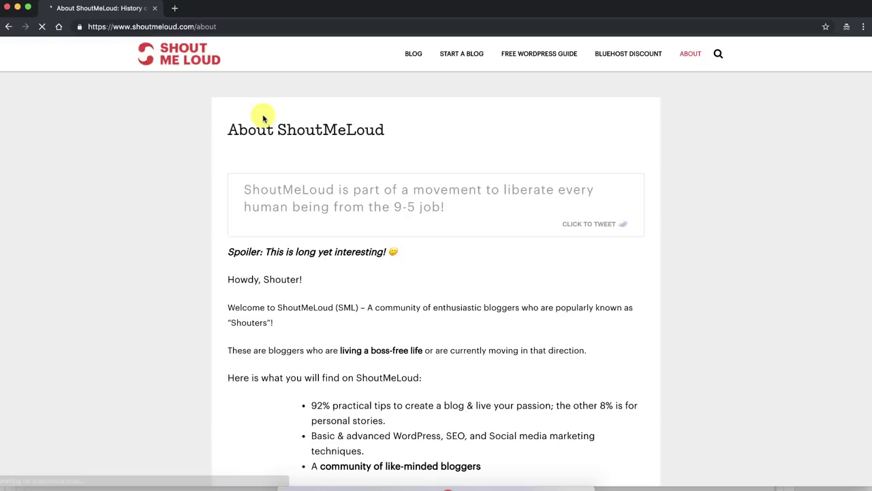
scroll(320, 156, down, 20)
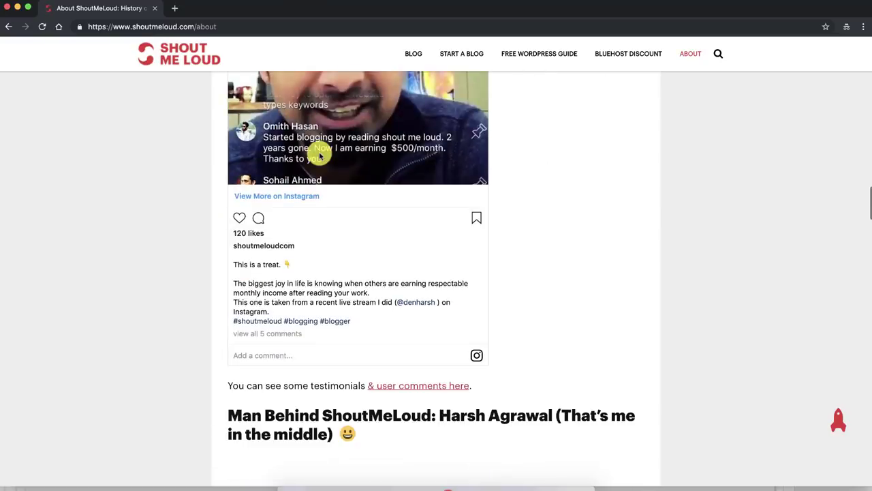
scroll(319, 156, down, 15)
scroll(320, 156, up, 20)
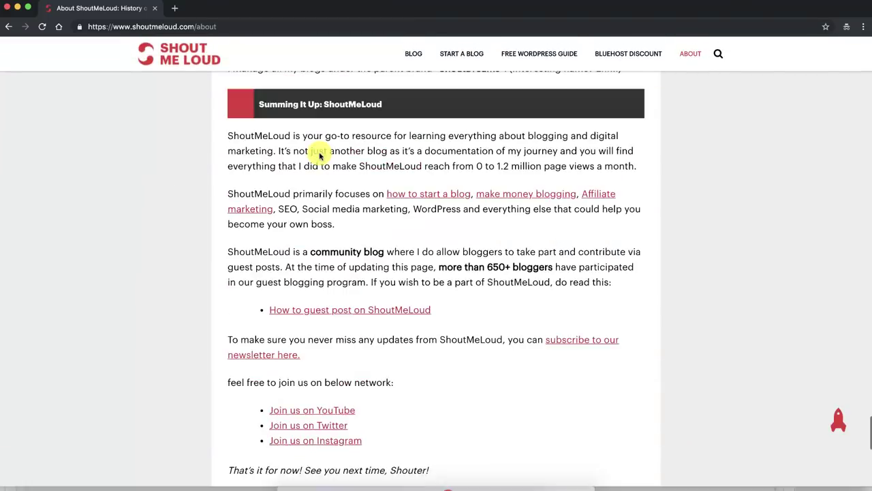
scroll(320, 156, up, 15)
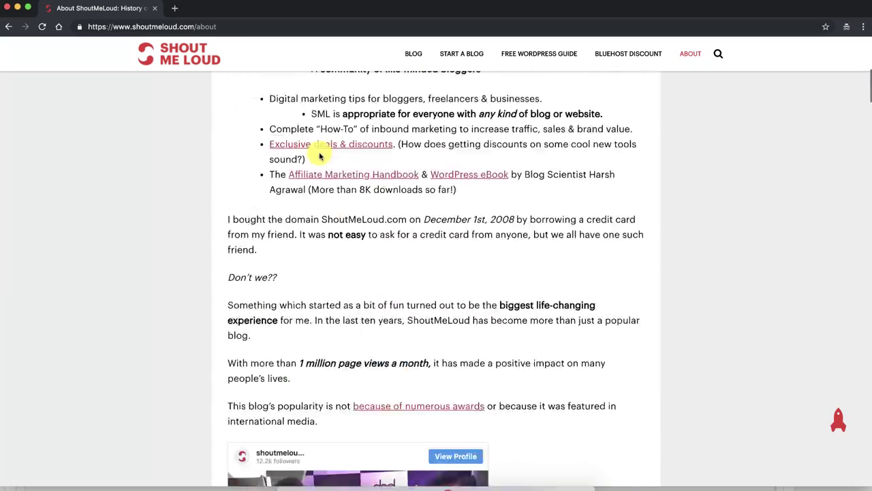
click(7, 7)
scroll(417, 203, up, 20)
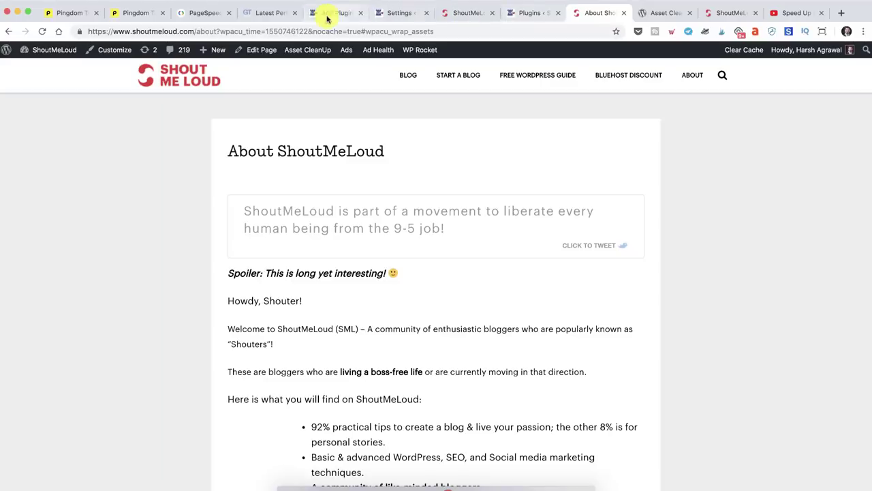
- Re-run the GTmetrix test of the About page, then view its PageSpeed desktop score of 61
click(267, 14)
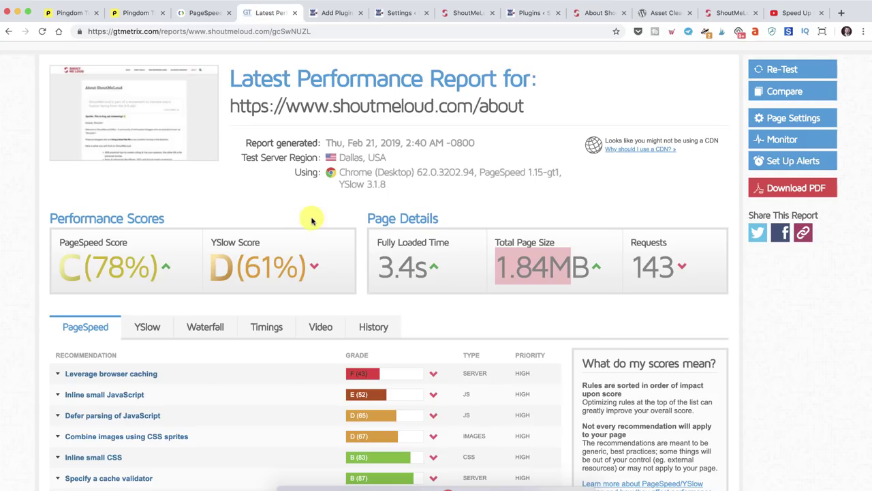
scroll(374, 145, up, 1)
click(821, 104)
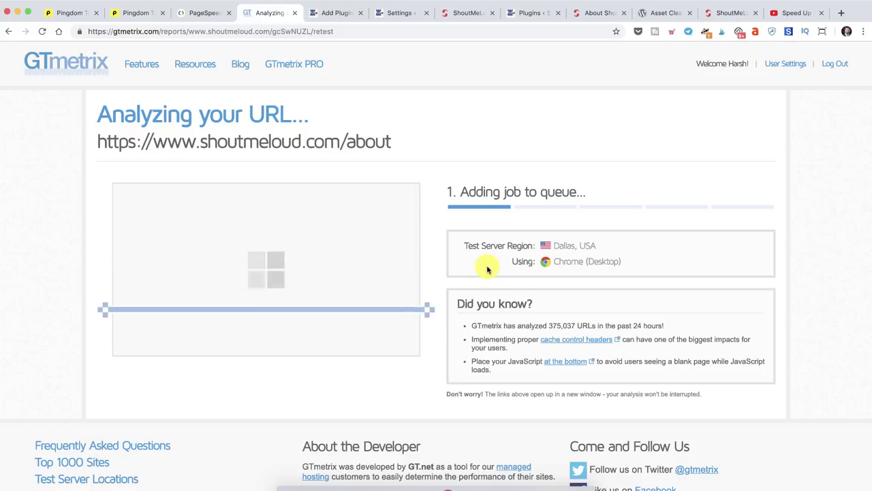
click(201, 13)
- Start a new PageSpeed Insights analysis by pasting the About page address into a fresh page
super+click(243, 52)
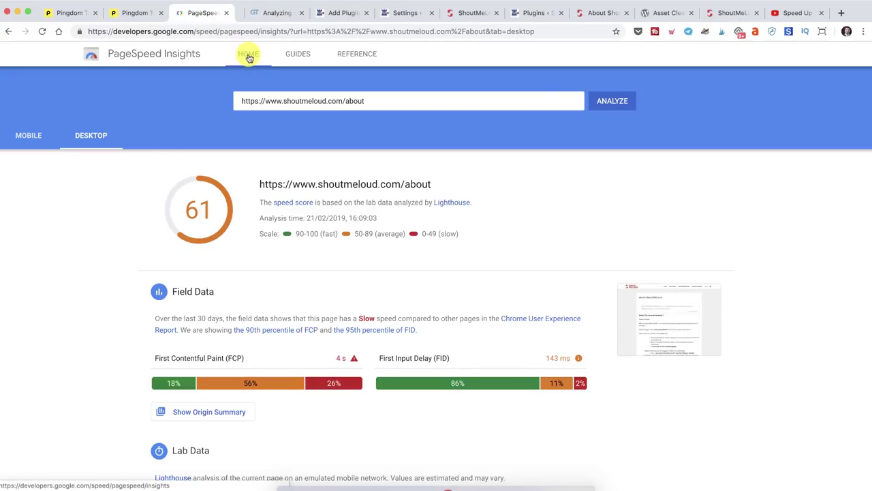
click(255, 13)
click(299, 14)
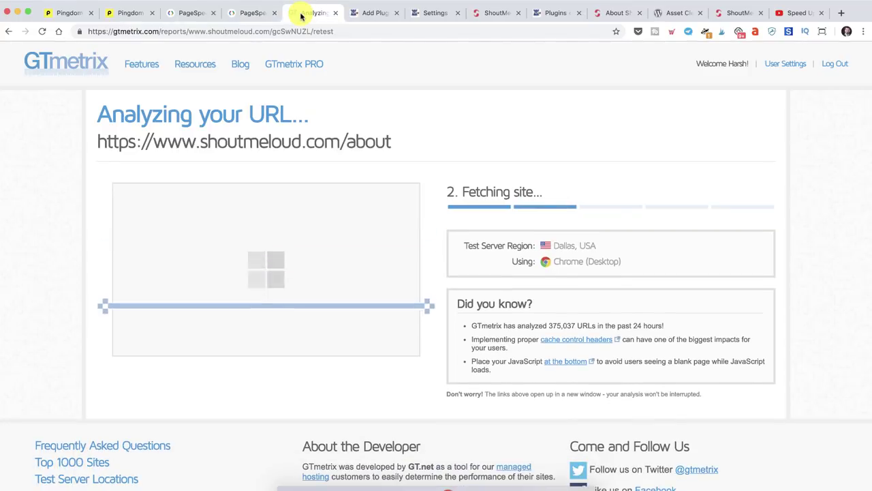
click(261, 17)
click(194, 17)
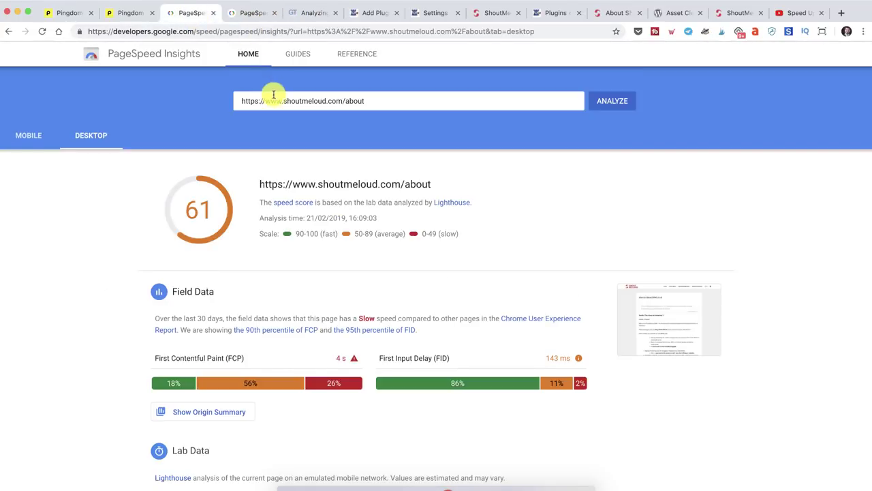
triple_click(276, 101)
click(240, 15)
click(319, 143)
key(super+v)
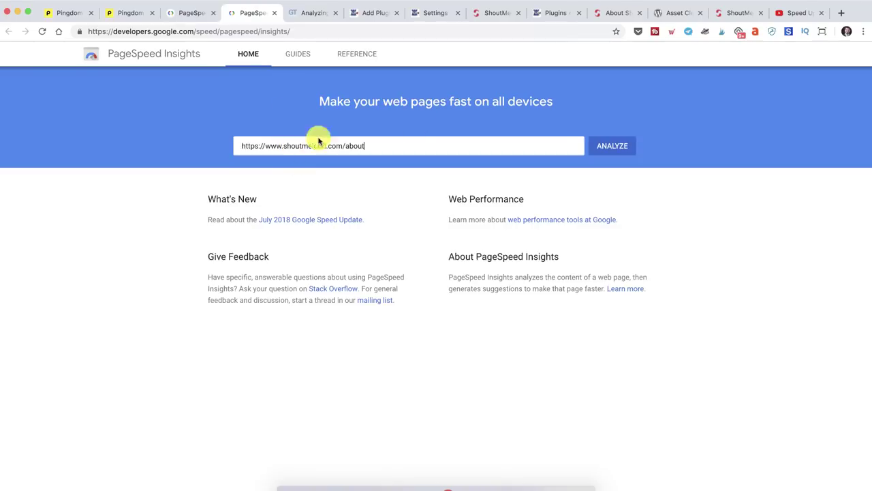
click(626, 143)
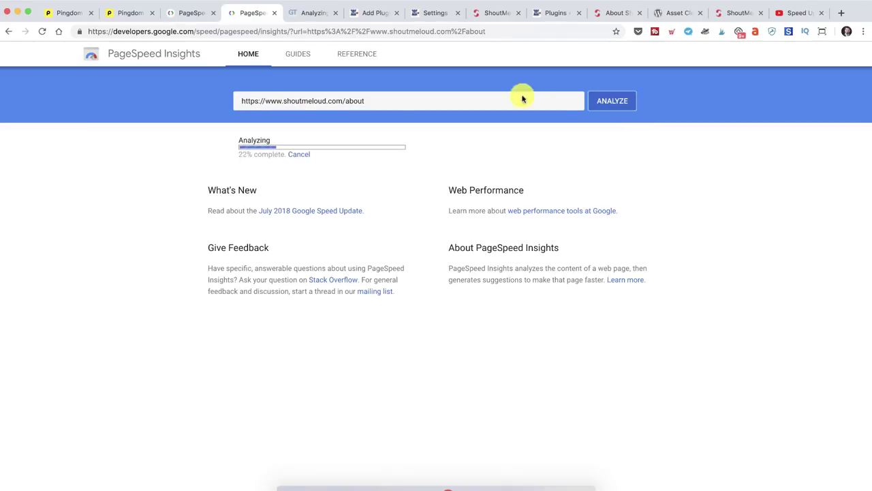
- Compare the new mobile score of 16 with the earlier 17, then view the finished GTmetrix report
click(301, 16)
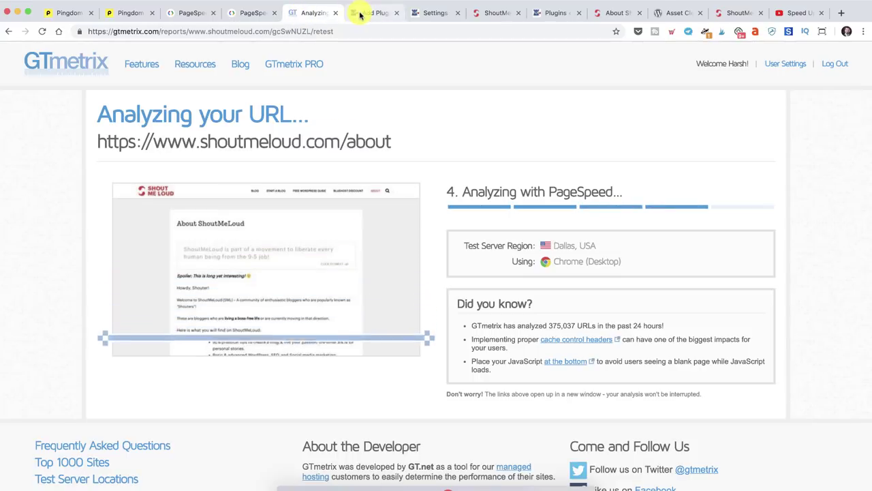
click(361, 12)
click(304, 13)
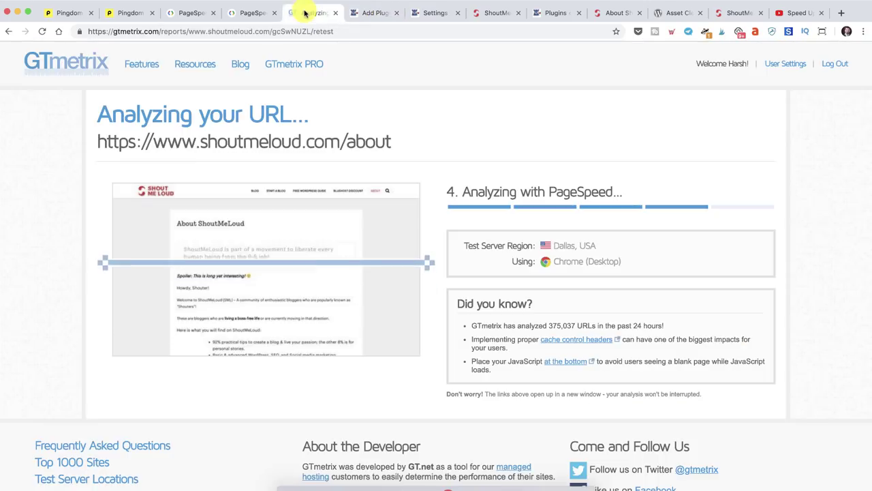
click(252, 12)
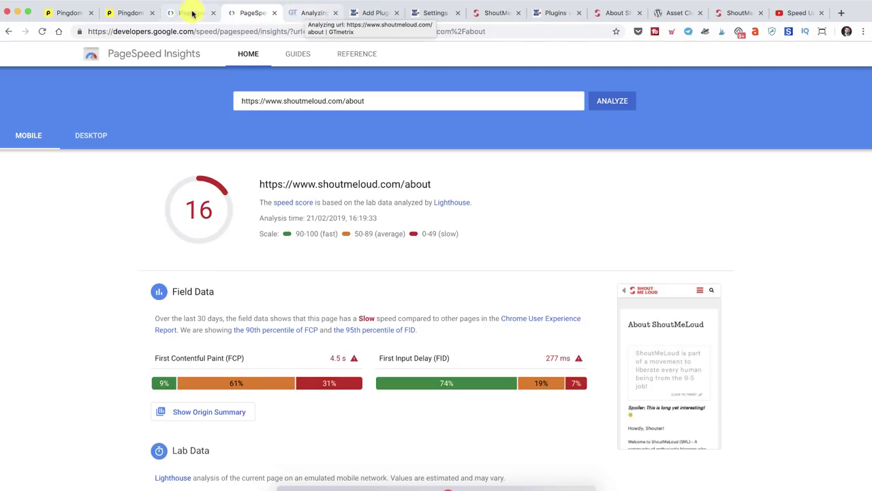
click(192, 13)
click(248, 13)
click(193, 13)
click(27, 134)
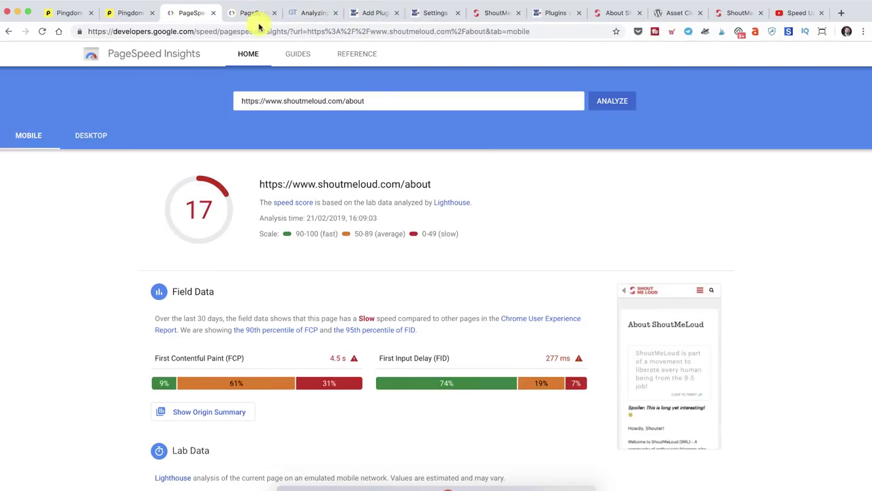
click(249, 19)
click(35, 135)
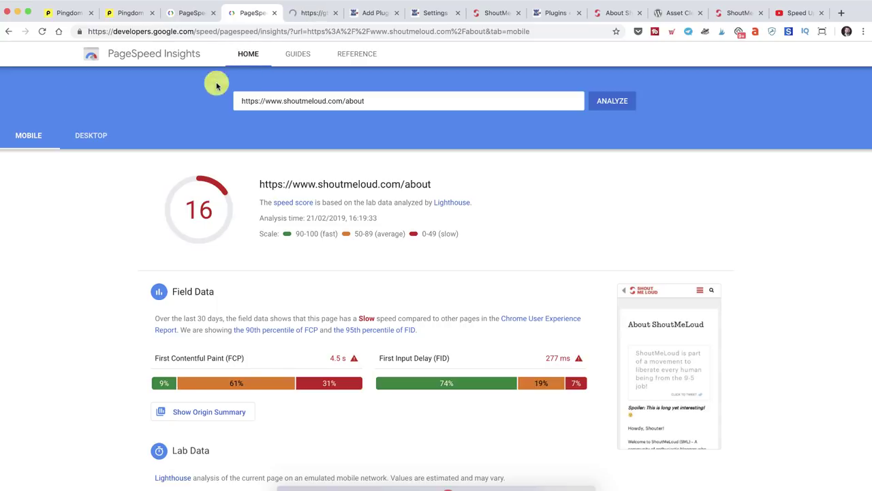
click(298, 15)
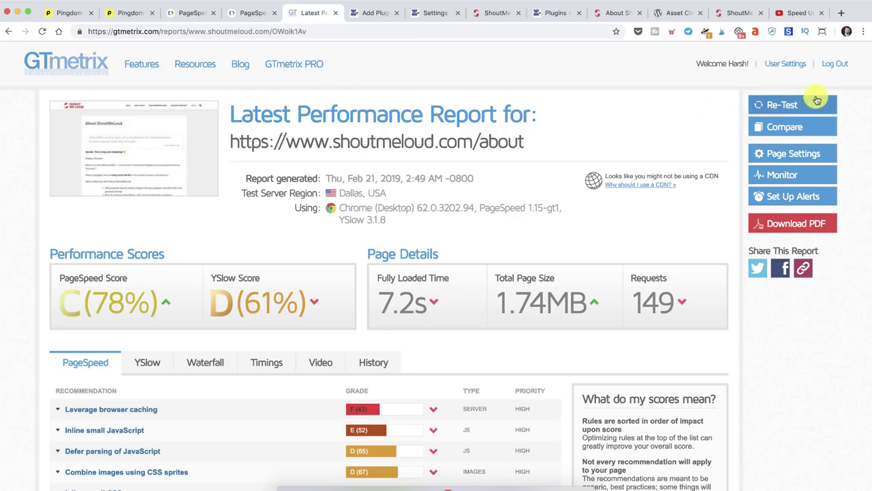
- Re-run the GTmetrix test and start a new Pingdom test of the About page
click(792, 105)
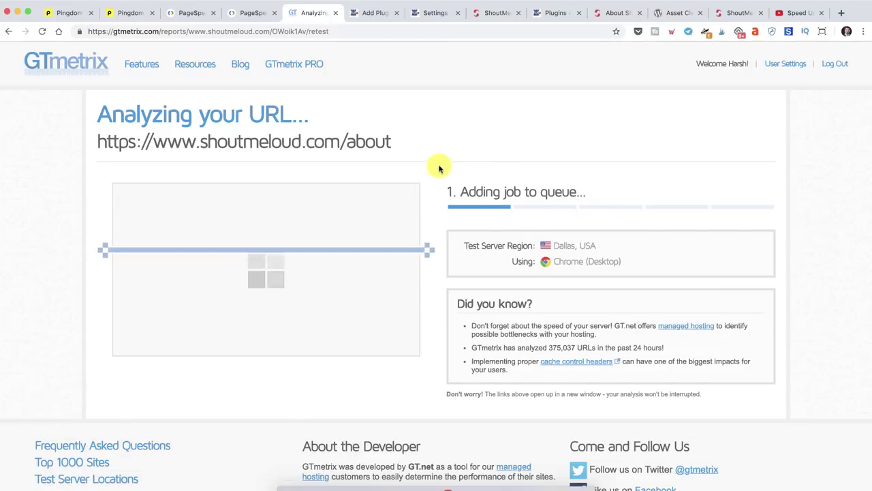
click(116, 13)
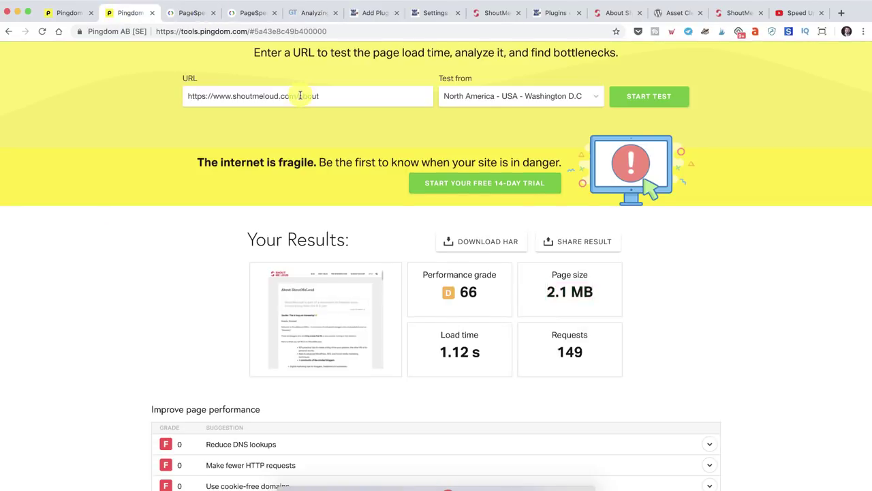
key(ctrl+shift+Tab)
click(616, 74)
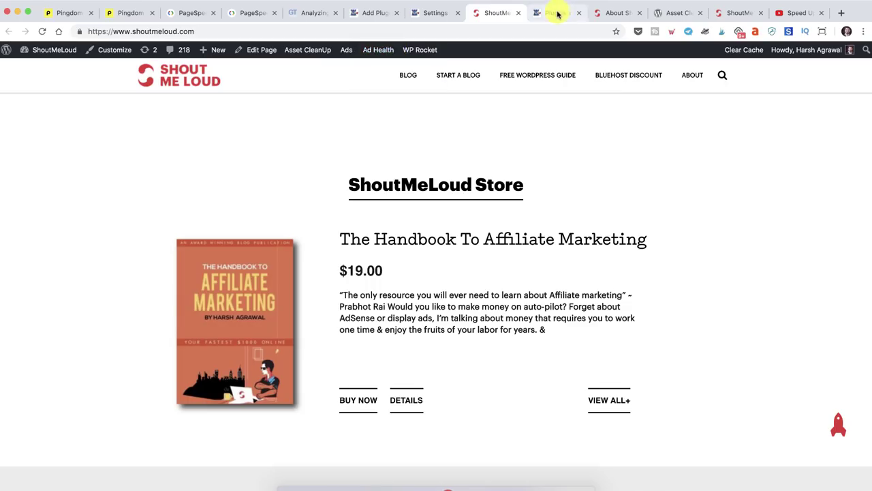
- Clear the site's page cache from the WP Rocket menu on the live About page
click(609, 13)
mouse_move(392, 51)
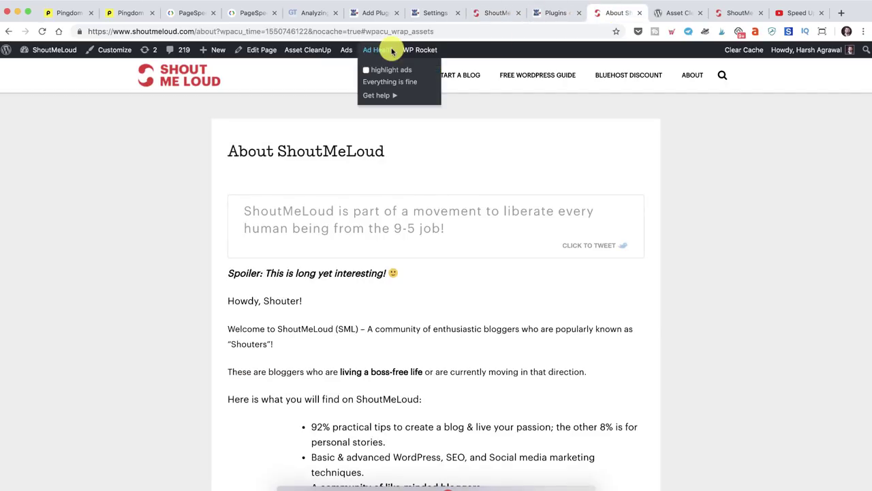
mouse_move(419, 50)
click(418, 87)
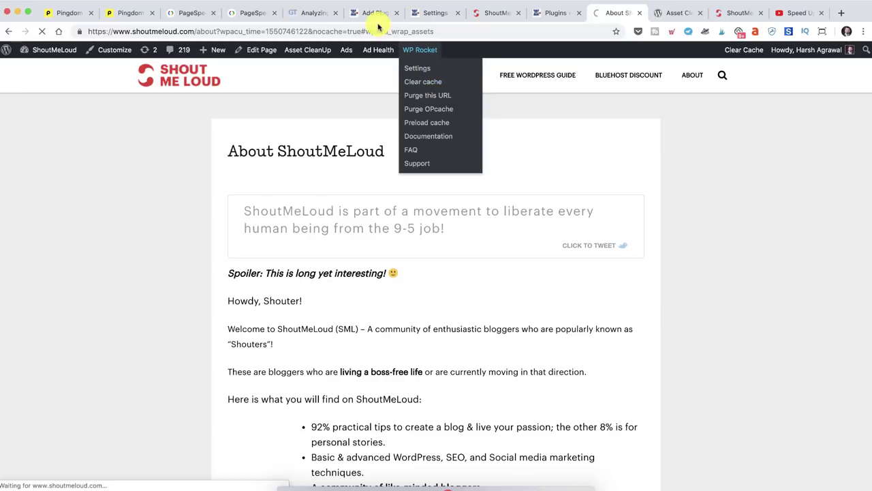
- Check the finished Pingdom results at 500 ms and re-run the PageSpeed analysis of the About page
click(132, 13)
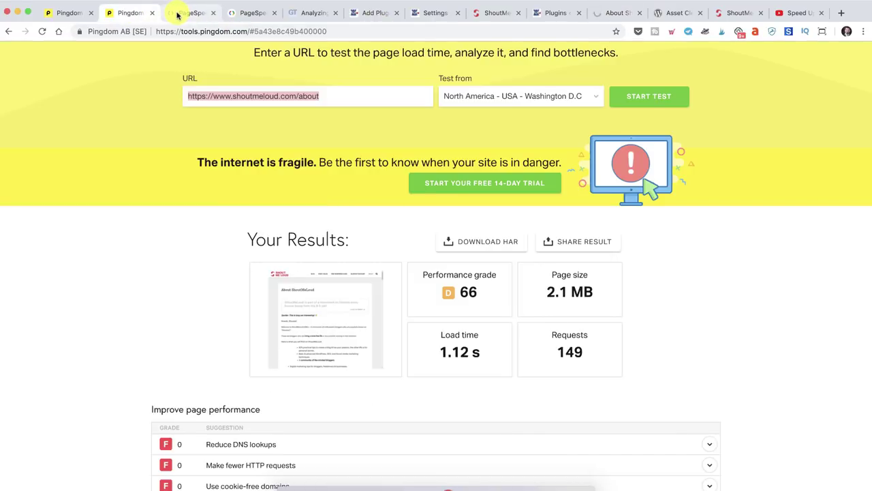
click(68, 13)
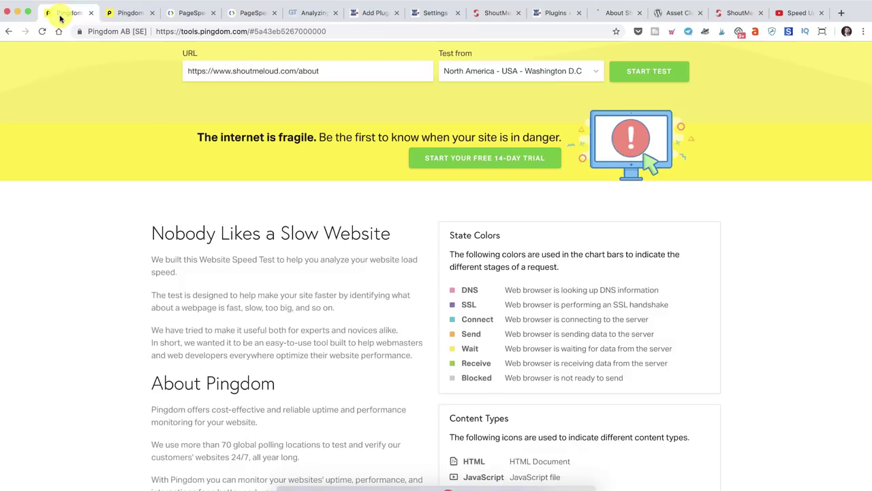
click(128, 13)
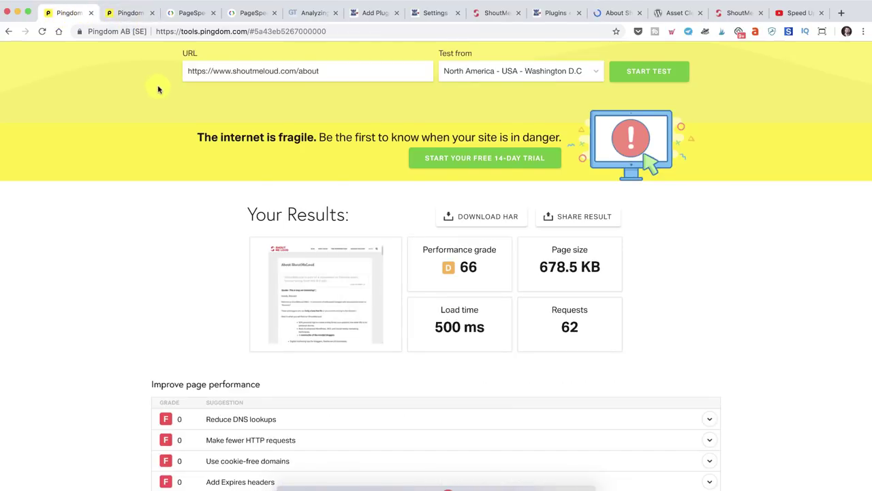
key(ctrl+Tab)
key(ctrl+Tab)
click(612, 102)
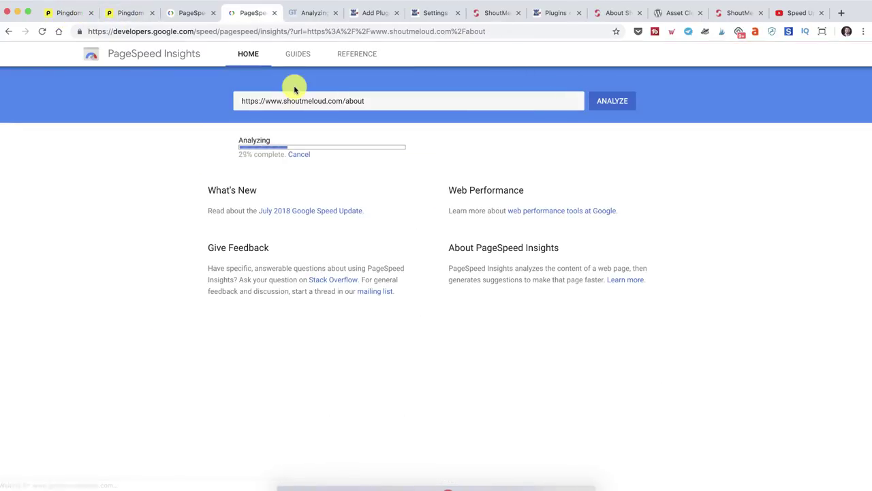
click(308, 16)
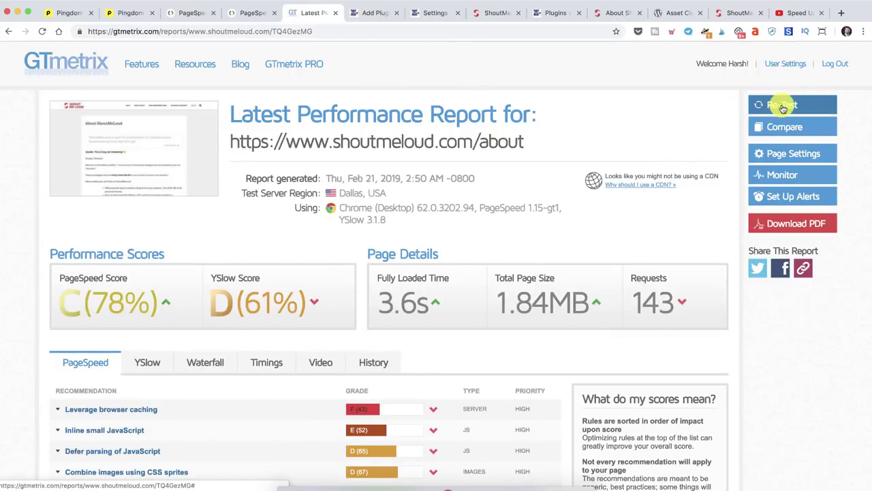
- Delete the query string and '?' from the About page URL and reload it at /about
click(617, 14)
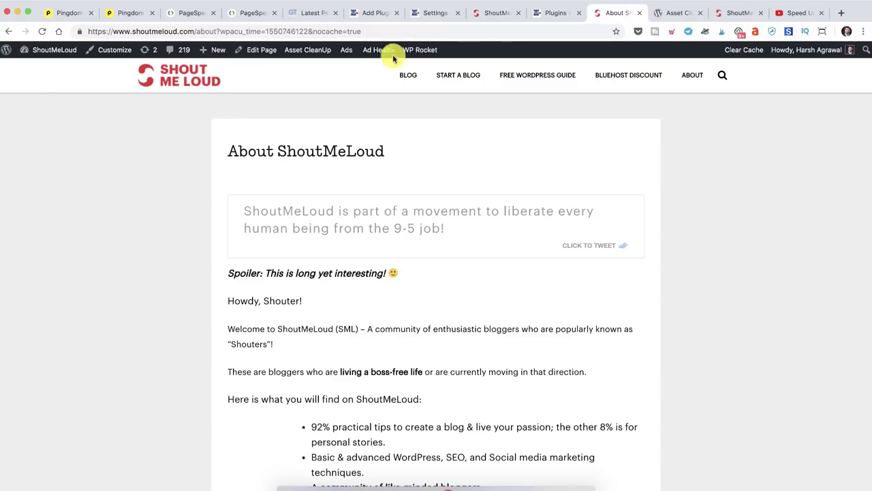
mouse_move(414, 53)
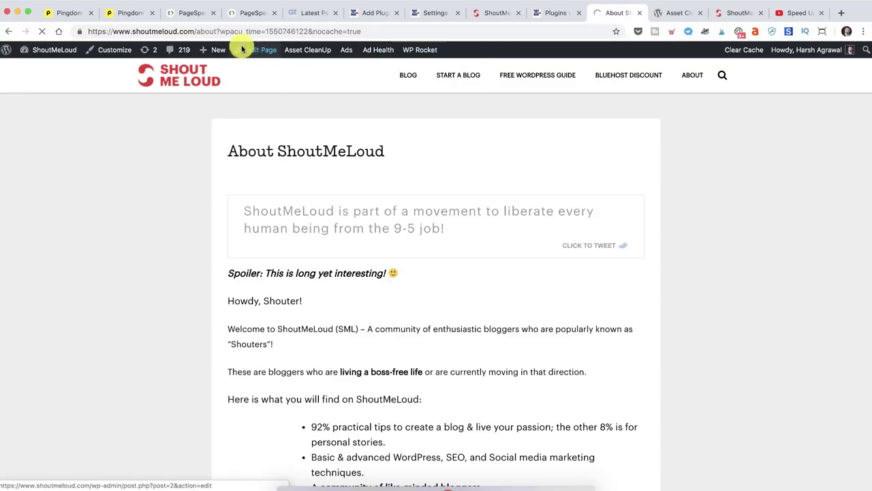
drag(221, 32, 471, 30)
key(BackSpace)
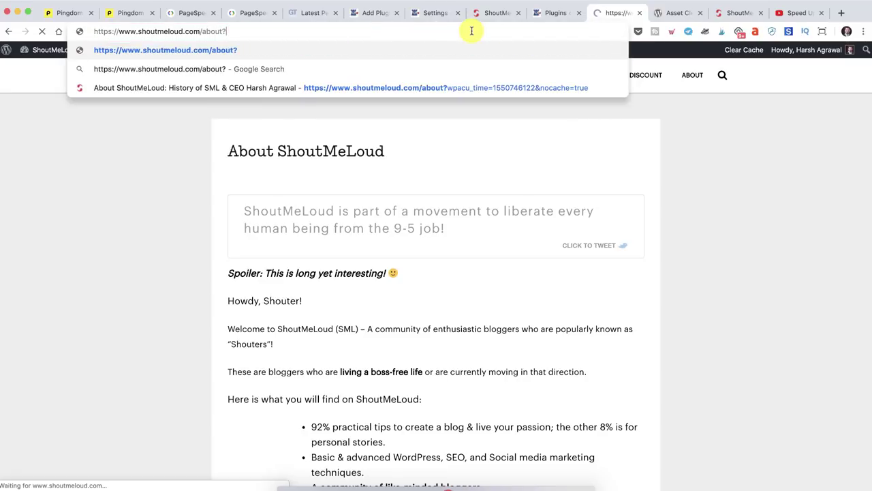
key(BackSpace)
key(Return)
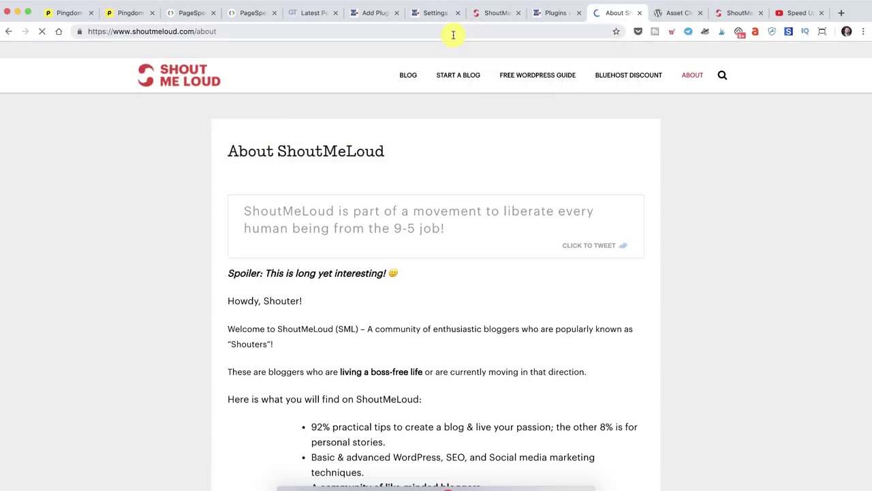
- Compare PageSpeed desktop scores, with the newest About page result at 81
click(258, 14)
click(178, 13)
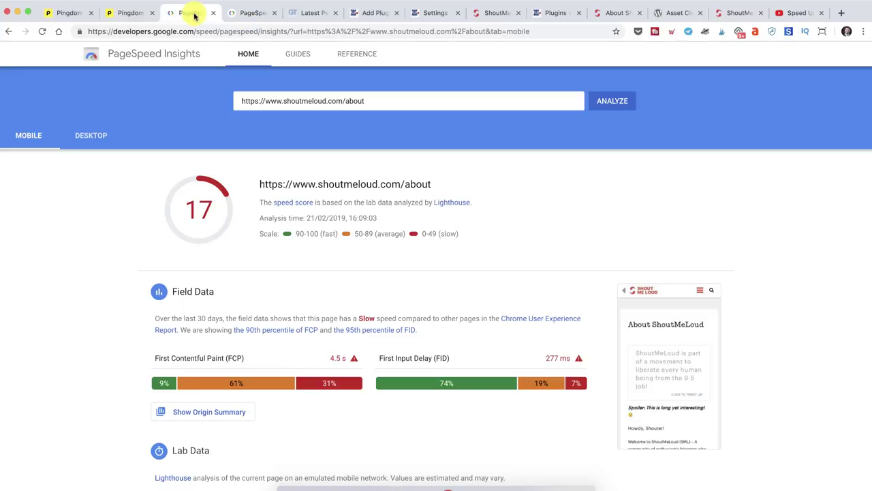
click(238, 14)
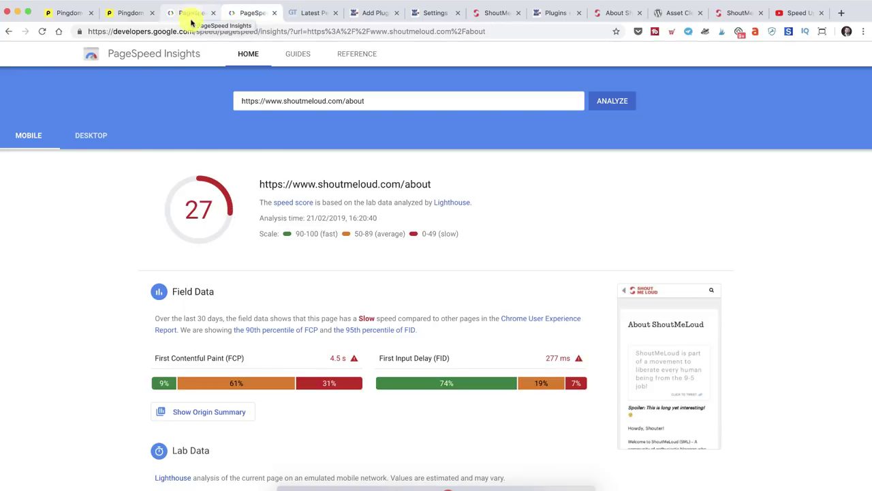
click(89, 137)
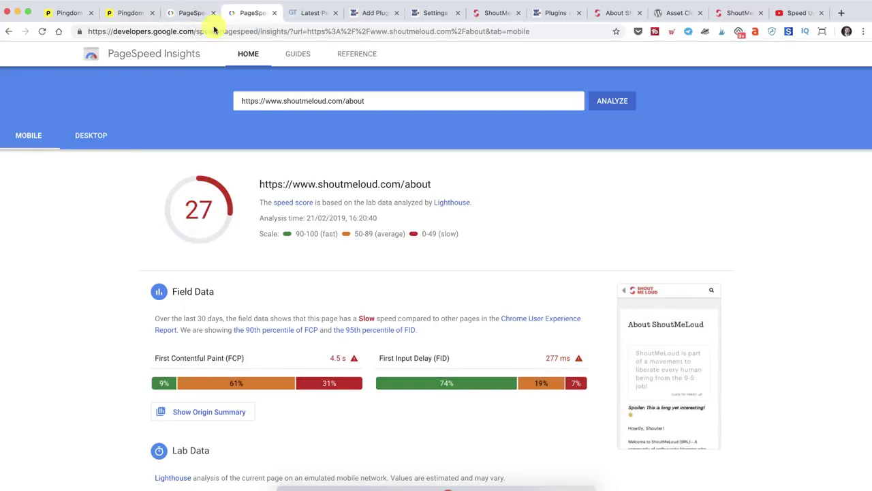
click(186, 13)
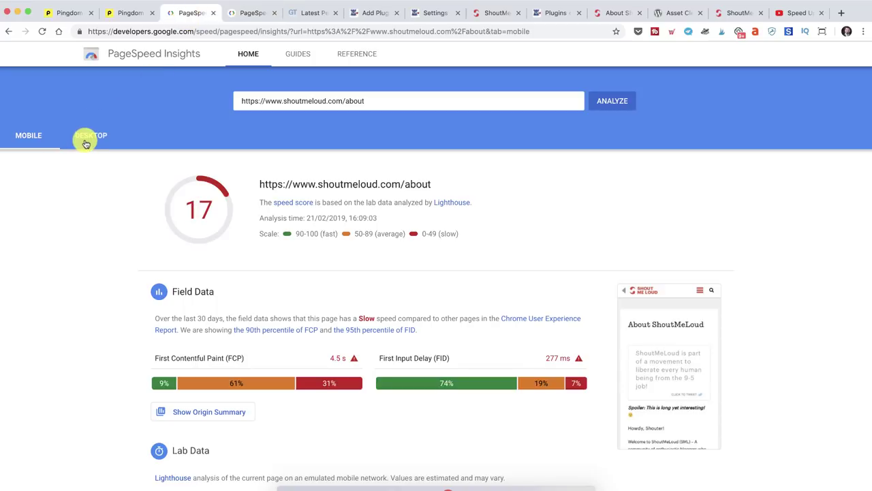
click(232, 13)
click(174, 13)
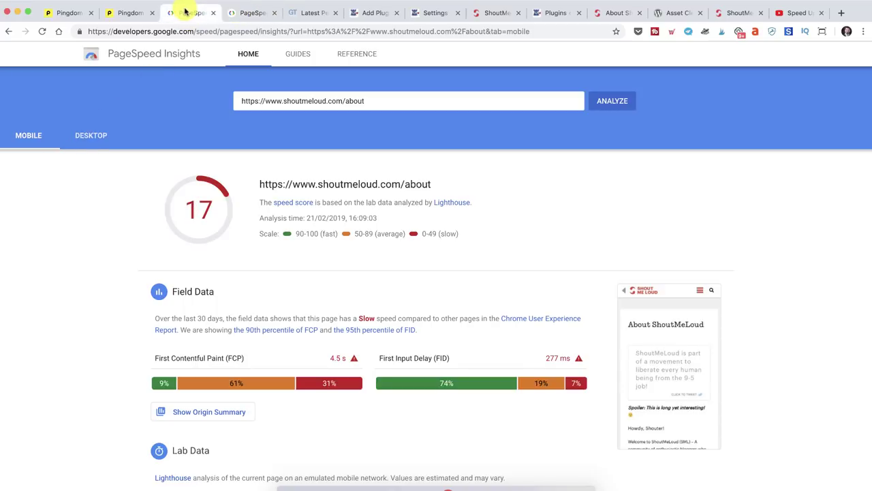
click(92, 138)
click(240, 13)
click(92, 136)
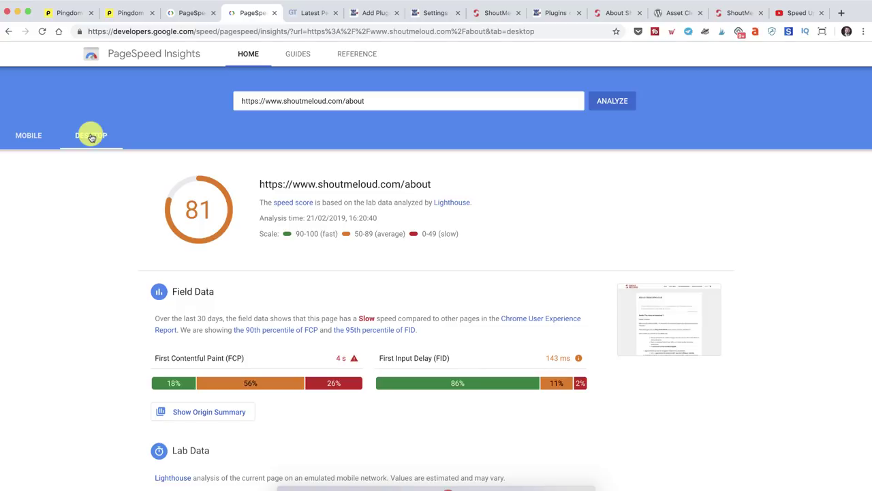
- Review both Pingdom runs and start a fresh GTmetrix test of the About page
click(125, 15)
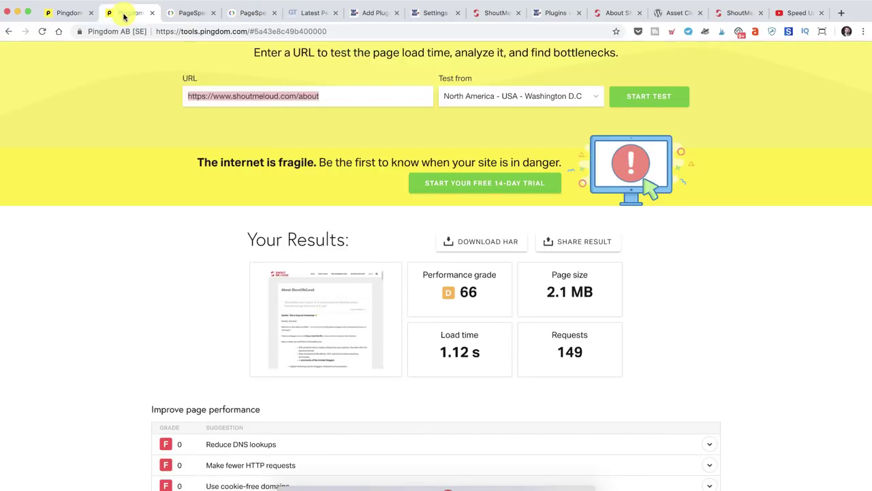
click(72, 13)
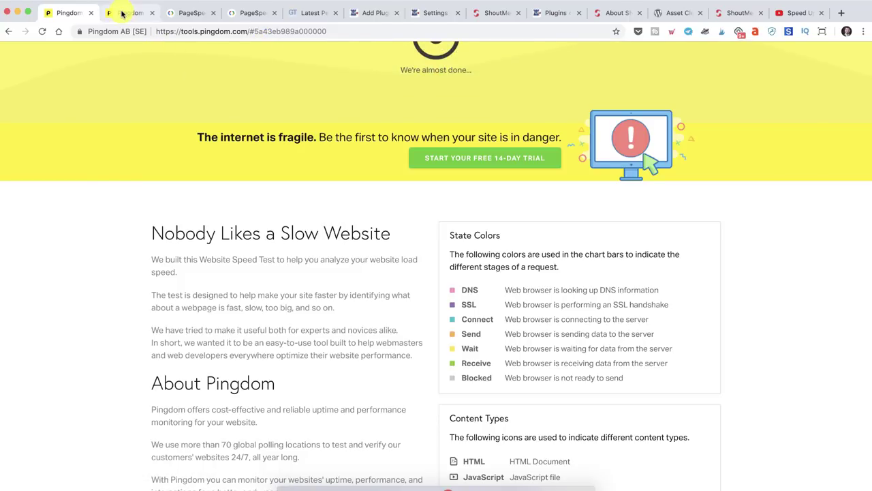
click(300, 12)
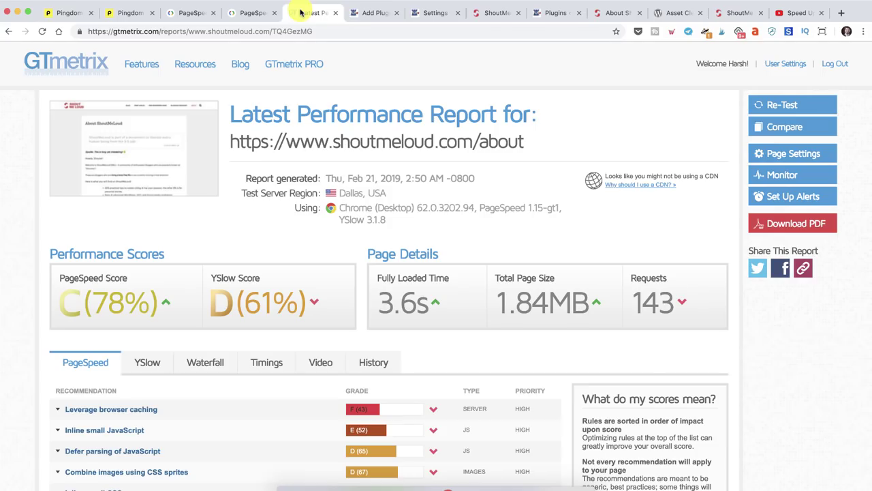
click(775, 107)
click(617, 12)
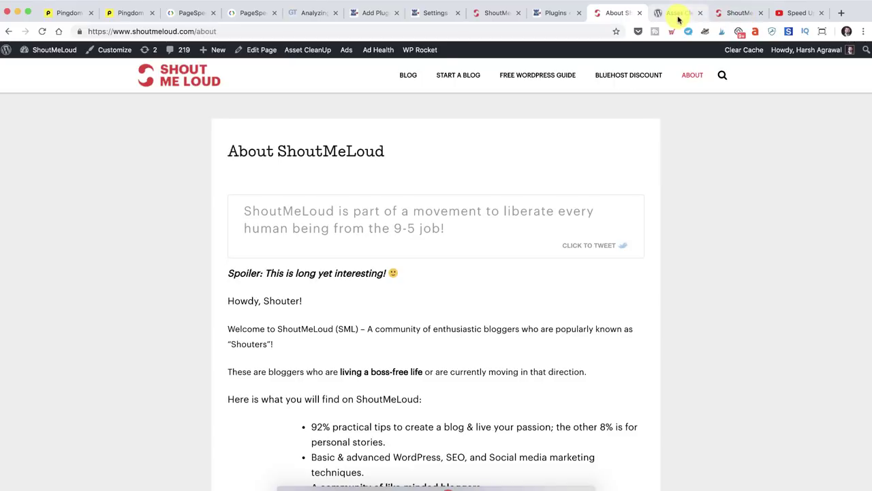
- Confirm Asset CleanUp's Bulk Unloads lists no site-wide assets, then open its Tools page with Reset
click(423, 13)
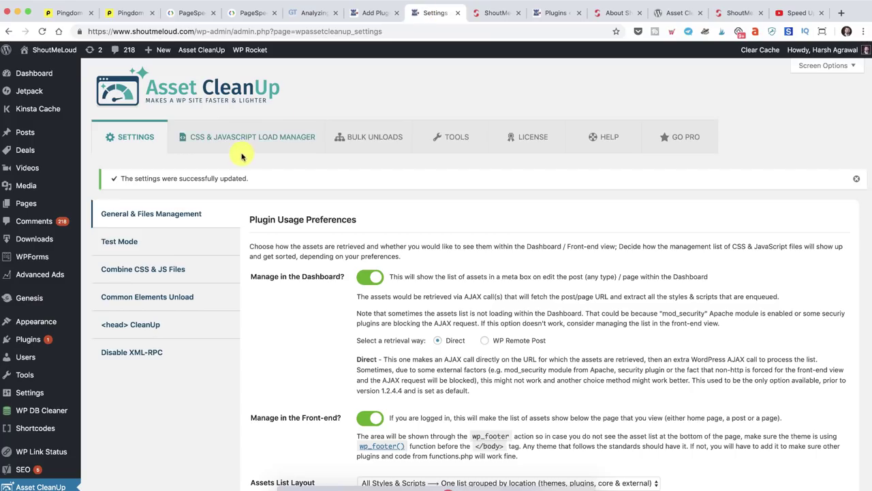
click(371, 136)
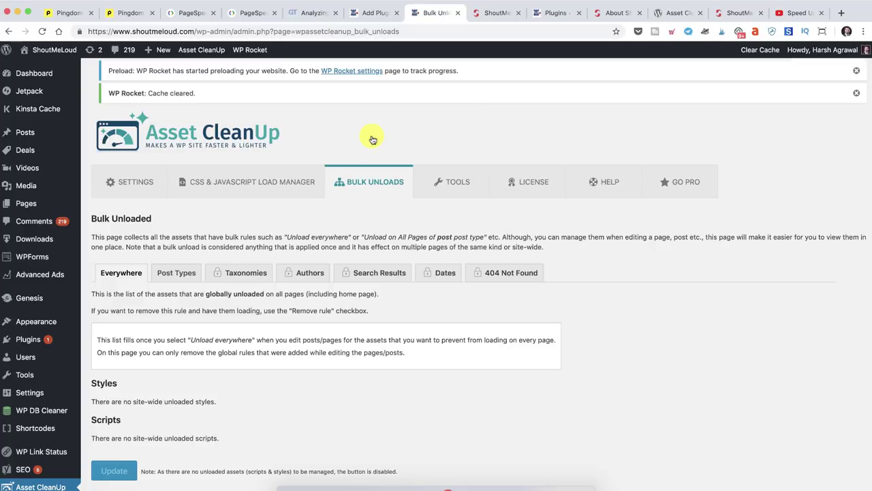
scroll(380, 139, down, 2)
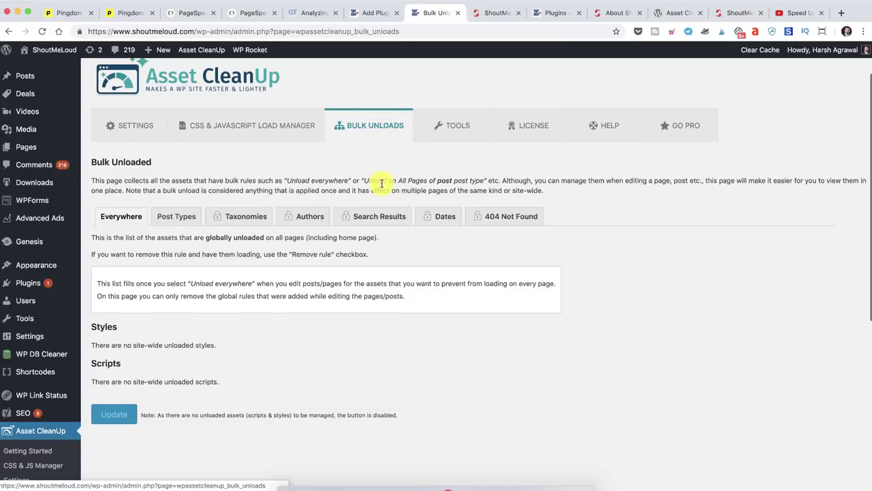
click(453, 125)
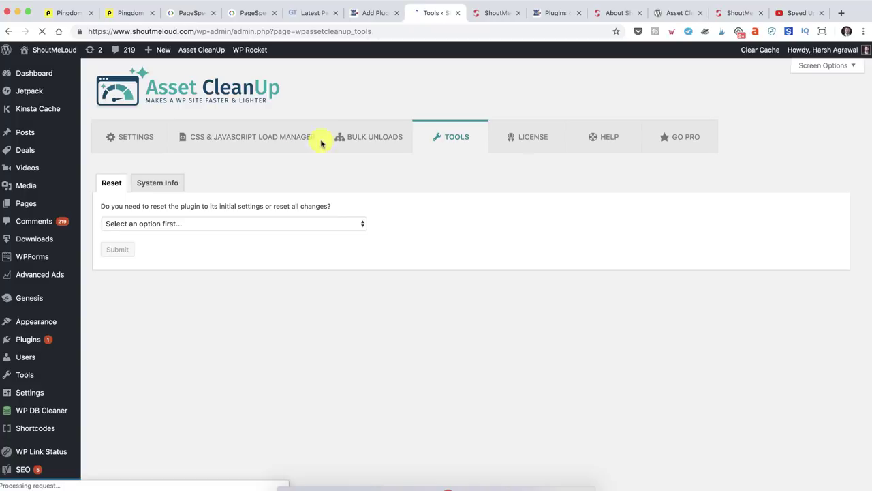
click(364, 16)
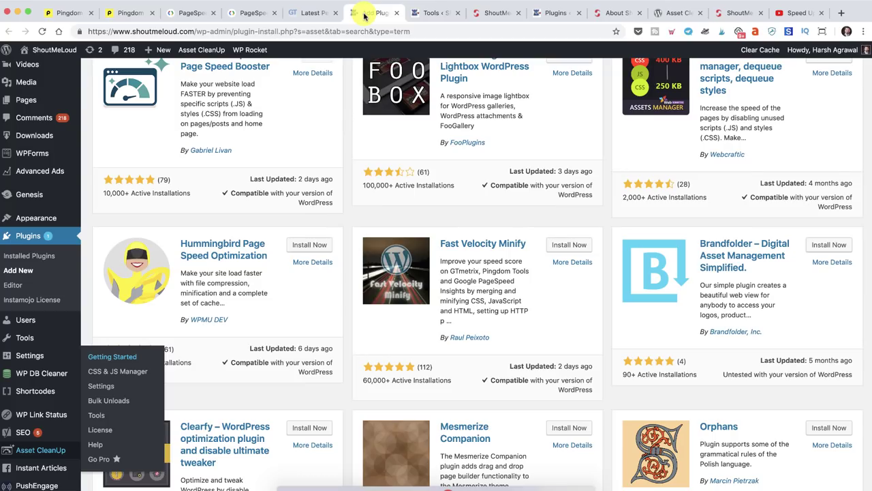
click(419, 12)
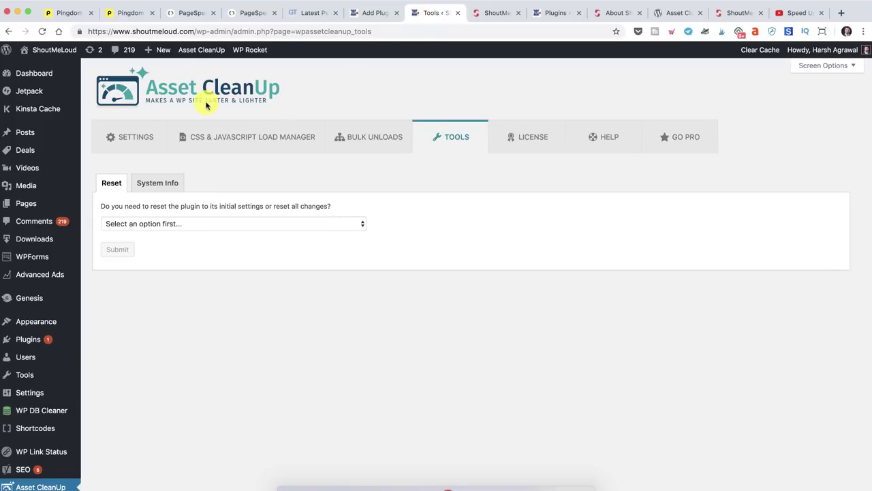
- Compare PageSpeed desktop scores 61 vs 81 and Pingdom runs (1.12 s; 135 vs 149 requests)
click(180, 14)
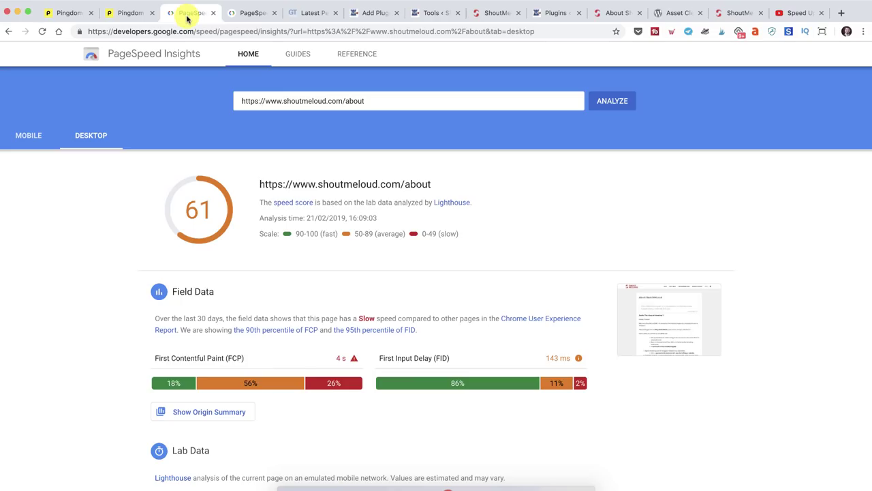
click(239, 14)
click(80, 14)
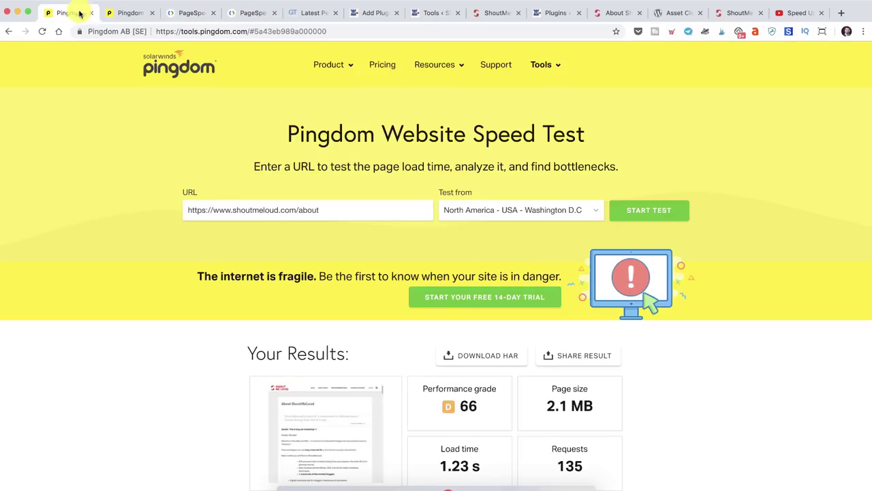
click(136, 13)
click(74, 14)
click(126, 14)
click(68, 14)
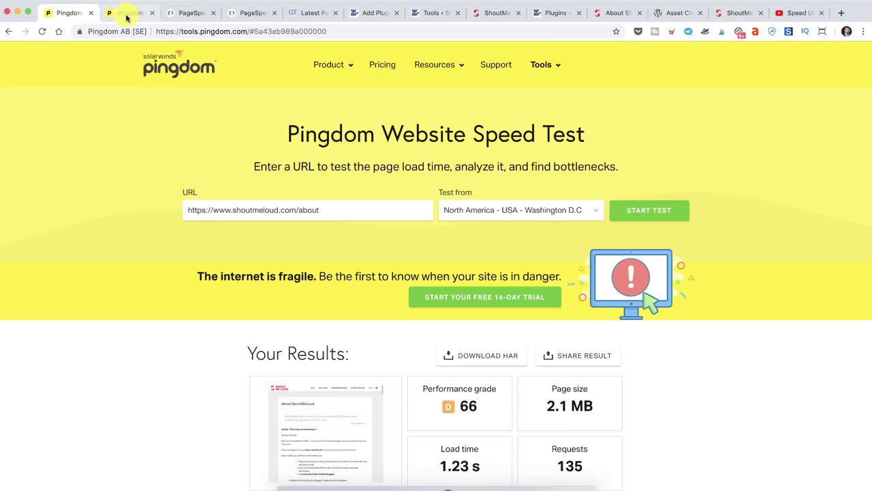
scroll(436, 272, down, 5)
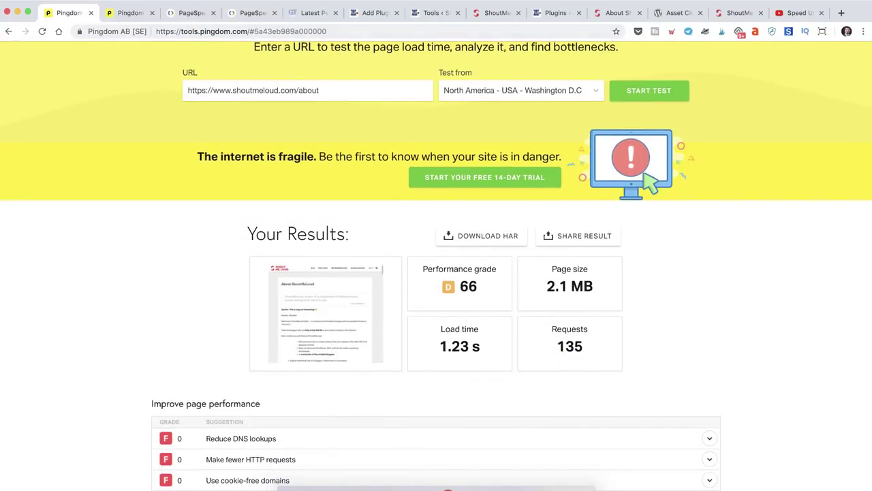
click(108, 16)
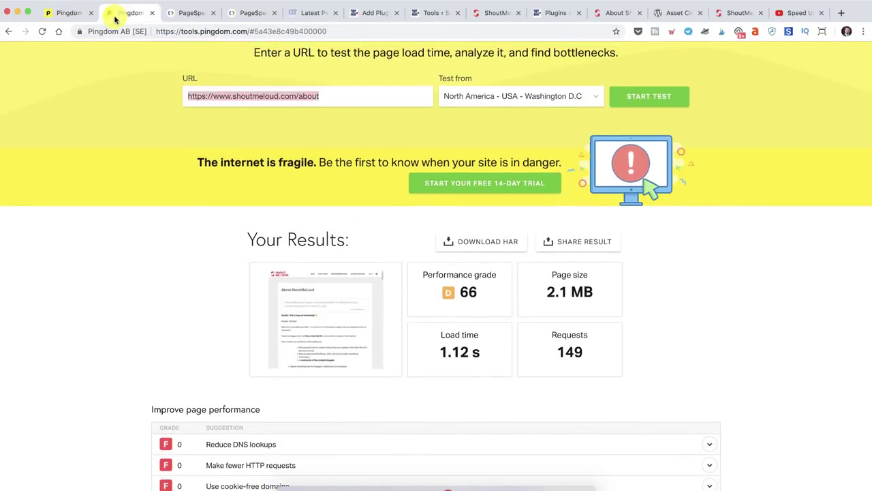
- Re-run the GTmetrix test of the About page and purge the site's cache
click(312, 13)
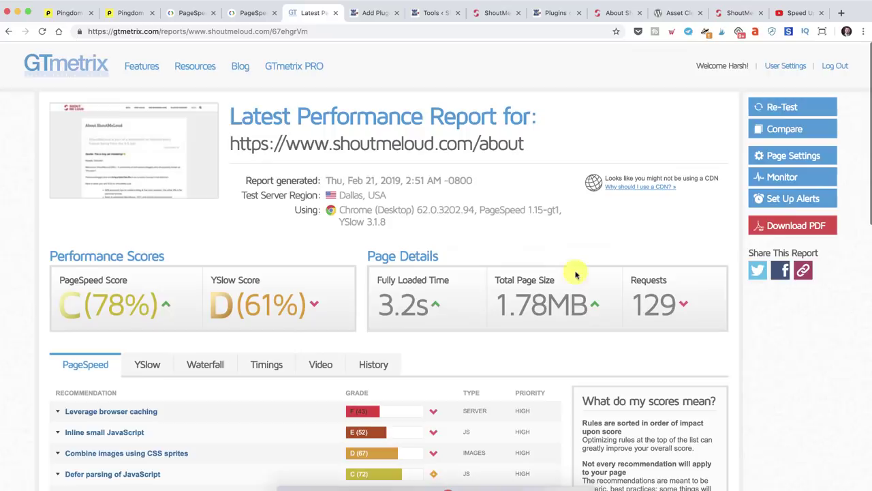
click(781, 106)
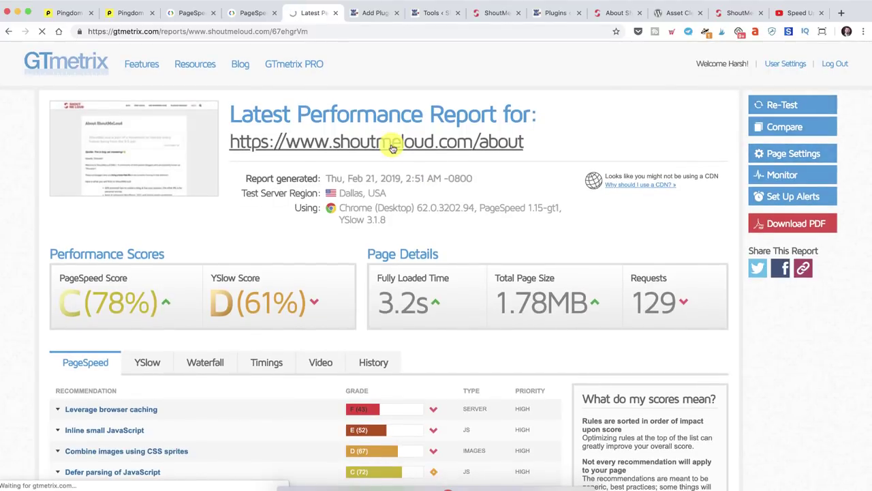
click(364, 14)
key(super+4)
click(618, 13)
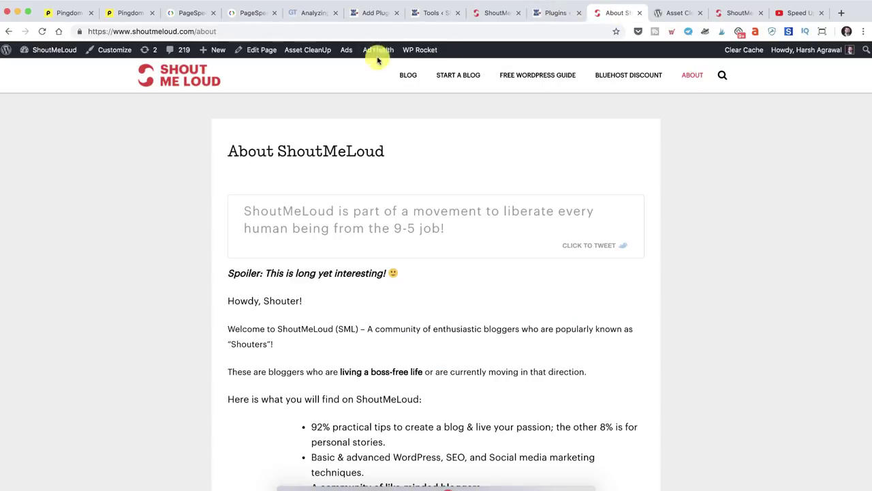
mouse_move(416, 50)
click(410, 103)
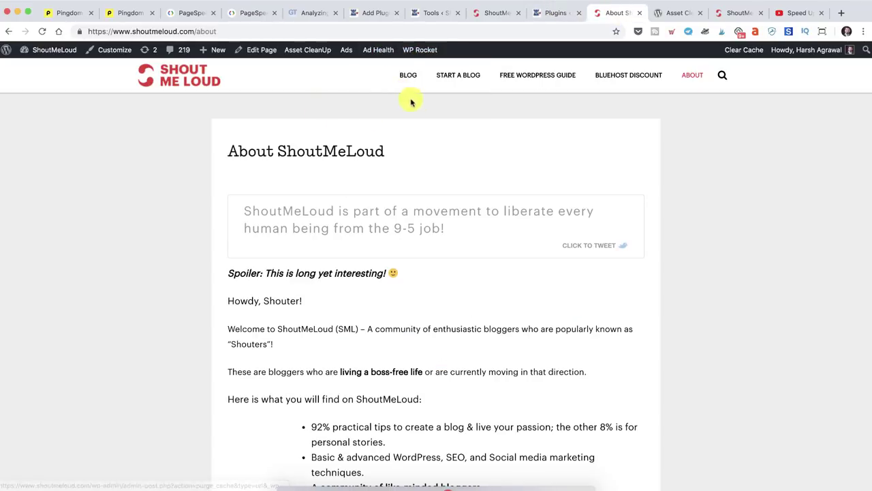
- Confirm the About page's new PageSpeed scores of 81 desktop and 27 mobile
click(234, 14)
click(217, 14)
click(234, 14)
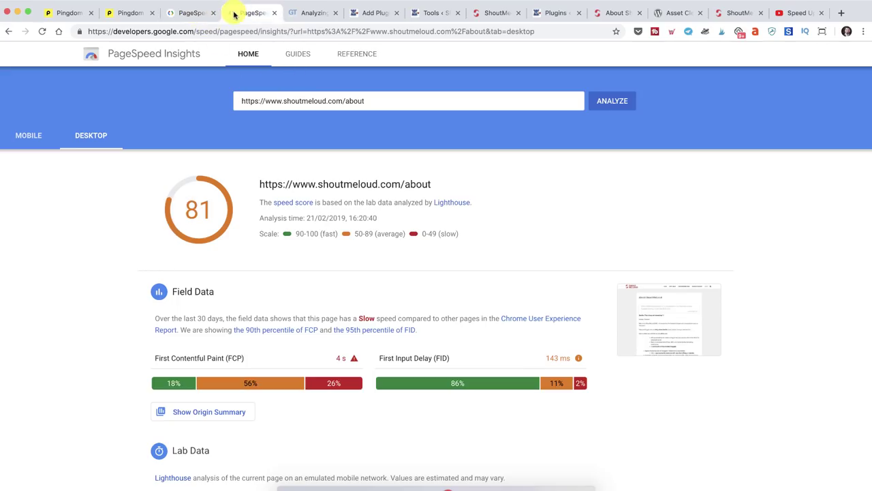
click(39, 137)
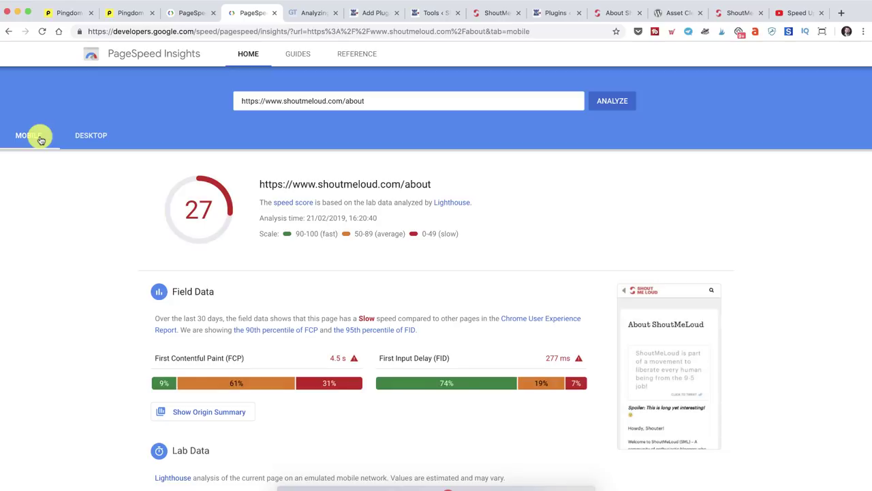
scroll(351, 188, down, 2)
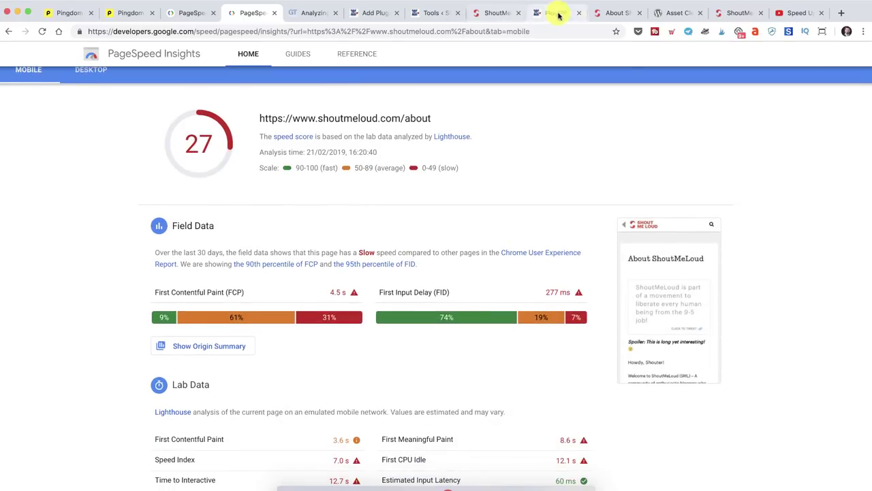
click(671, 13)
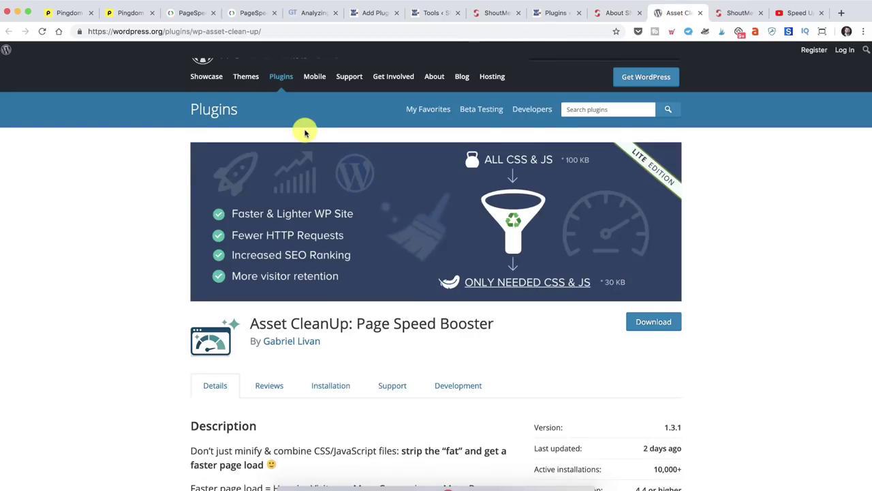